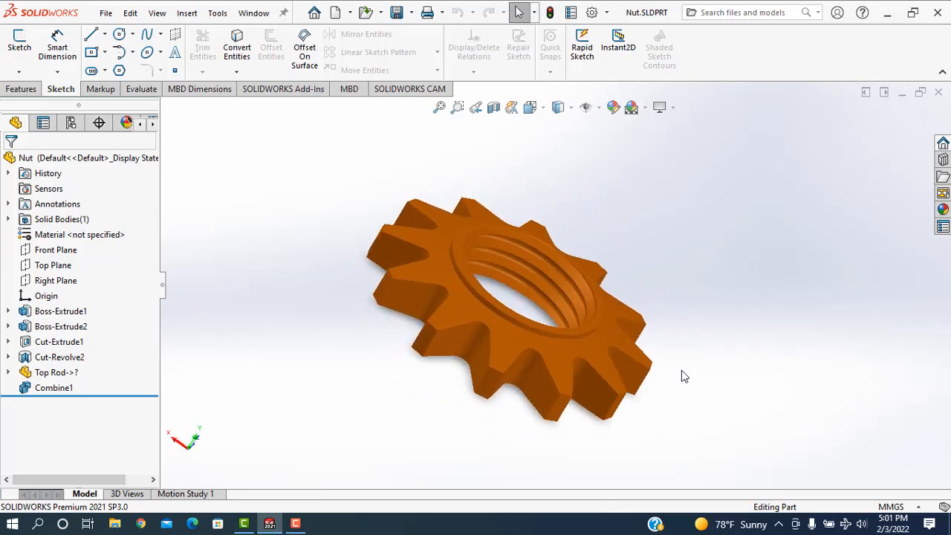
{"action": "middle_click_drag", "start_coordinate": [671, 394], "coordinate": [344, 174]}
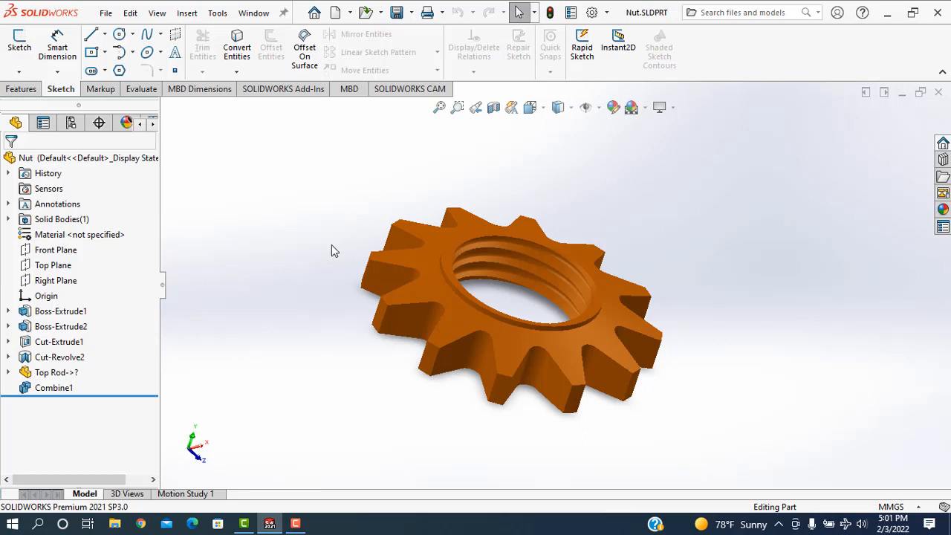
{"action": "middle_click_drag", "start_coordinate": [332, 246], "coordinate": [639, 251]}
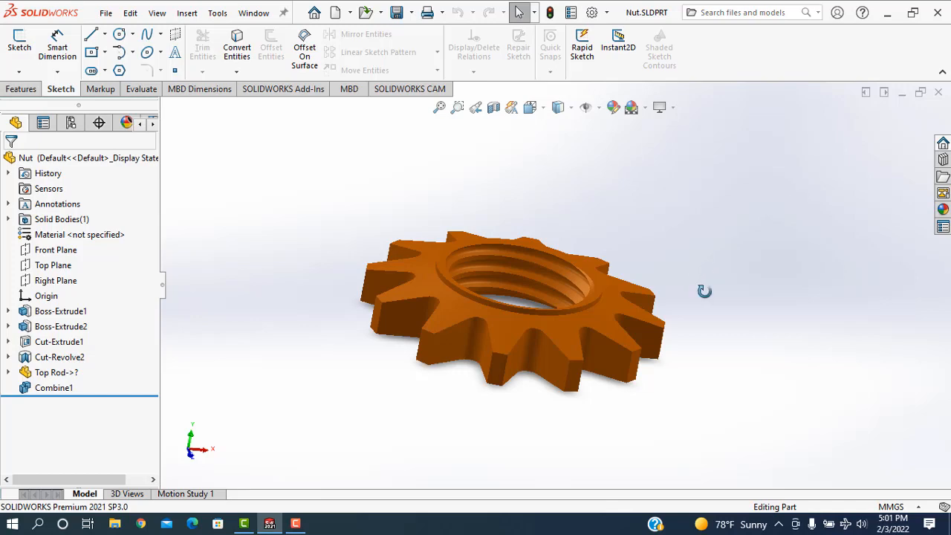
{"action": "middle_click_drag", "start_coordinate": [704, 291], "coordinate": [742, 262]}
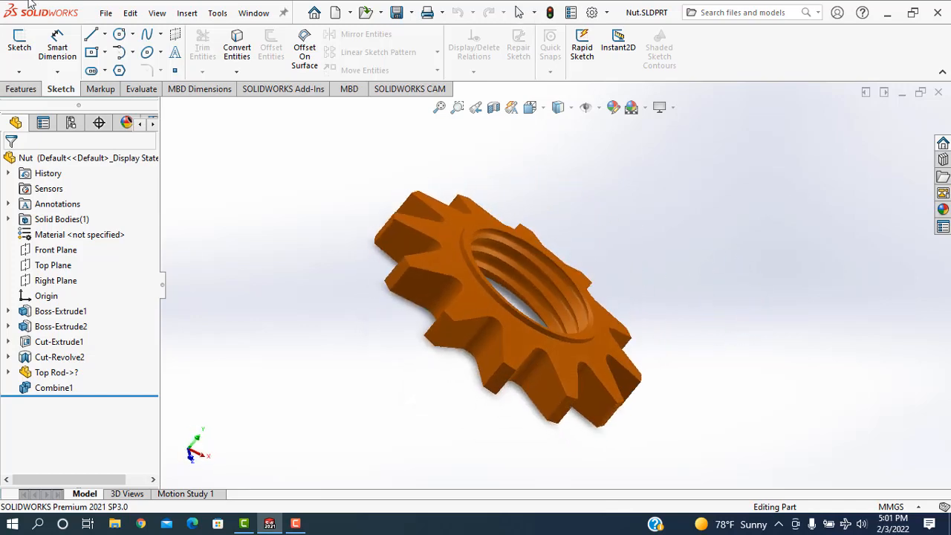
Create a new part document and set its units to MMGS (millimeter, gram, second).
{"action": "left_click", "coordinate": [105, 13]}
{"action": "left_click", "coordinate": [119, 35]}
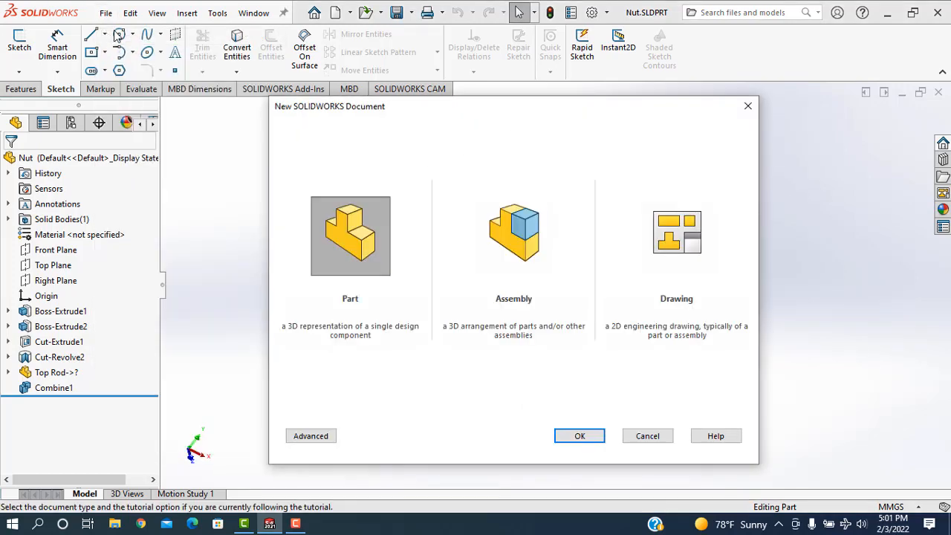
{"action": "left_click", "coordinate": [582, 438]}
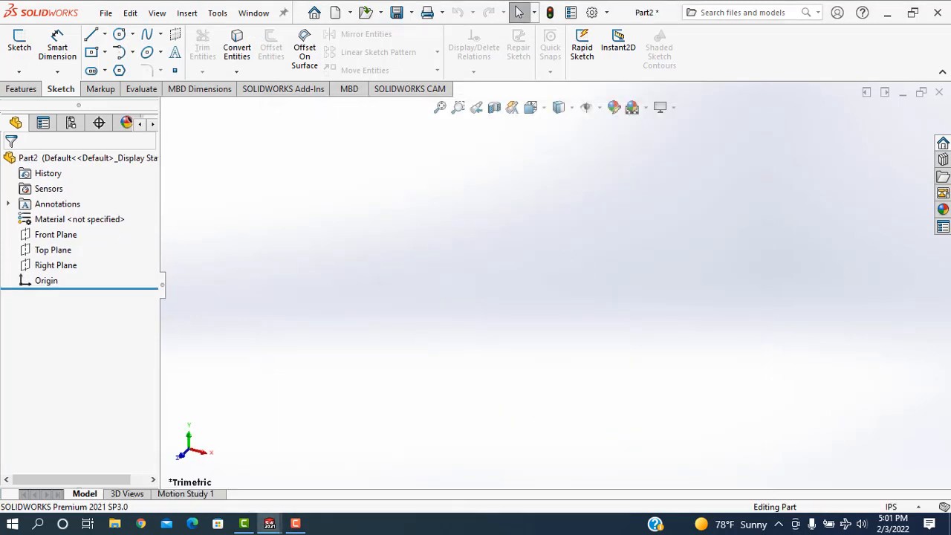
{"action": "left_click", "coordinate": [896, 507]}
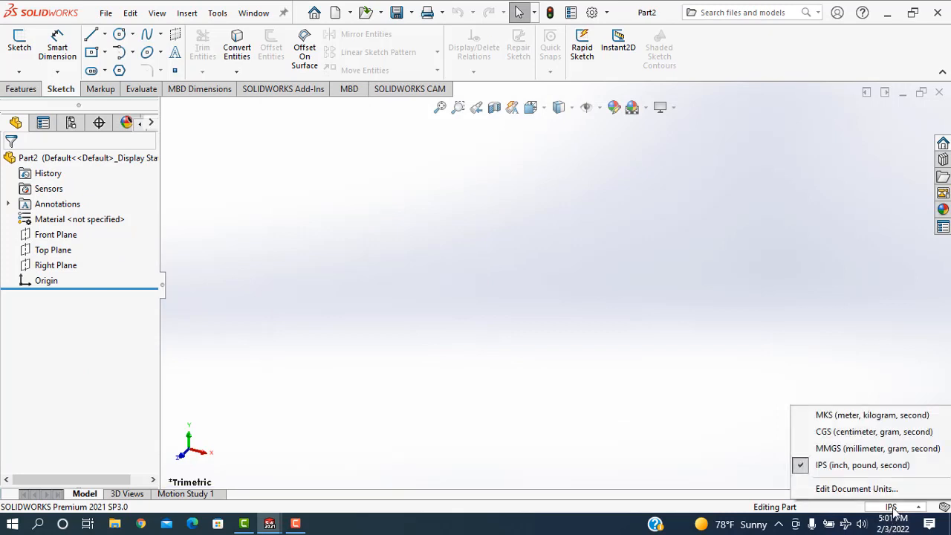
{"action": "left_click", "coordinate": [846, 450]}
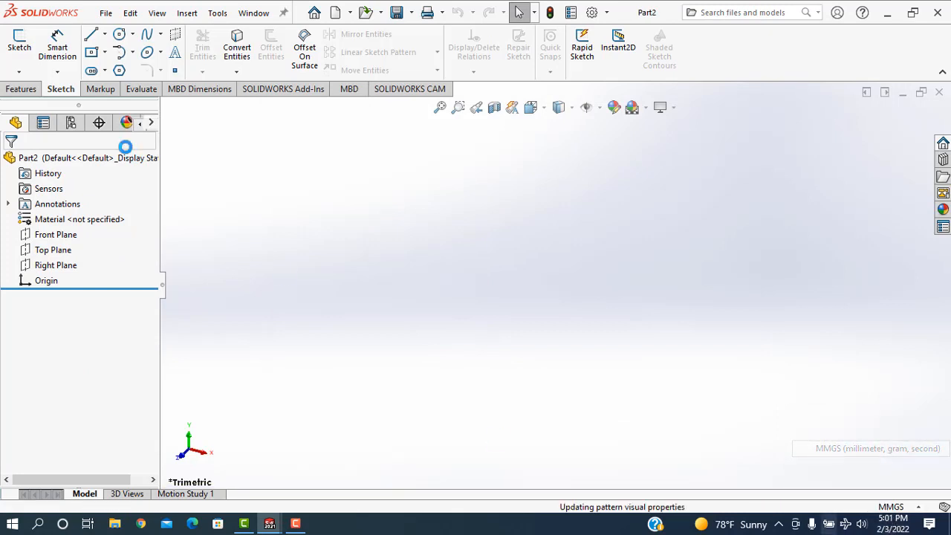
Sketch two concentric circles on the Top Plane, centred on the origin, about 83 mm and 56 mm in diameter.
{"action": "left_click", "coordinate": [63, 250]}
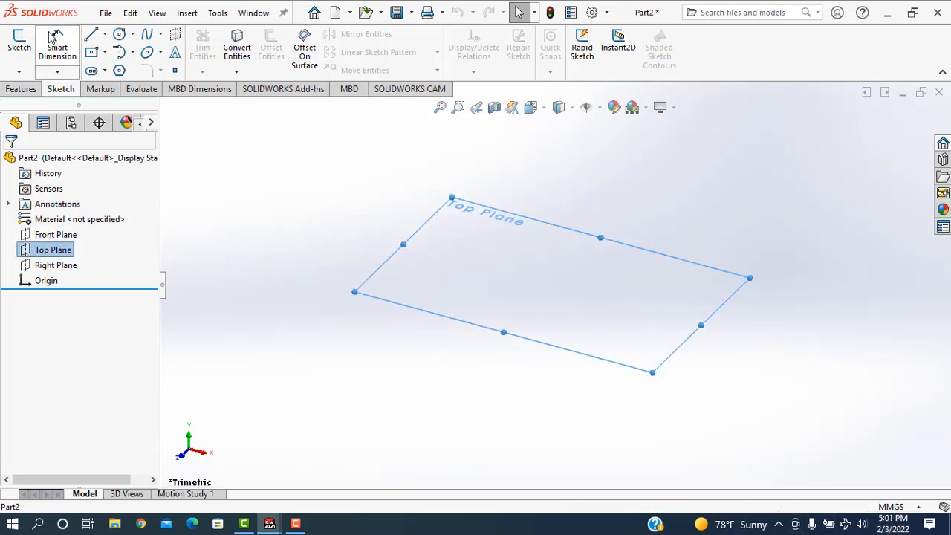
{"action": "left_click", "coordinate": [19, 89]}
{"action": "left_click", "coordinate": [19, 46]}
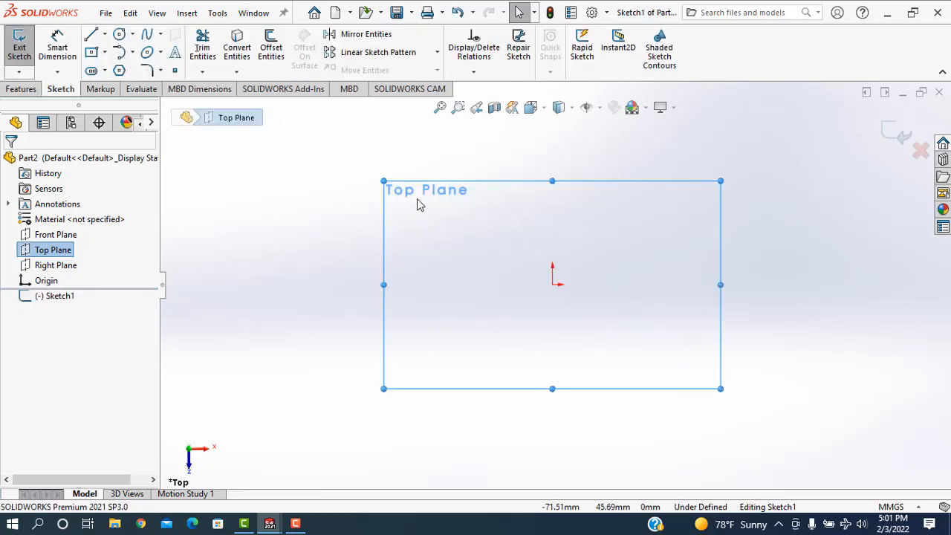
{"action": "left_click", "coordinate": [552, 285]}
{"action": "left_click", "coordinate": [618, 344]}
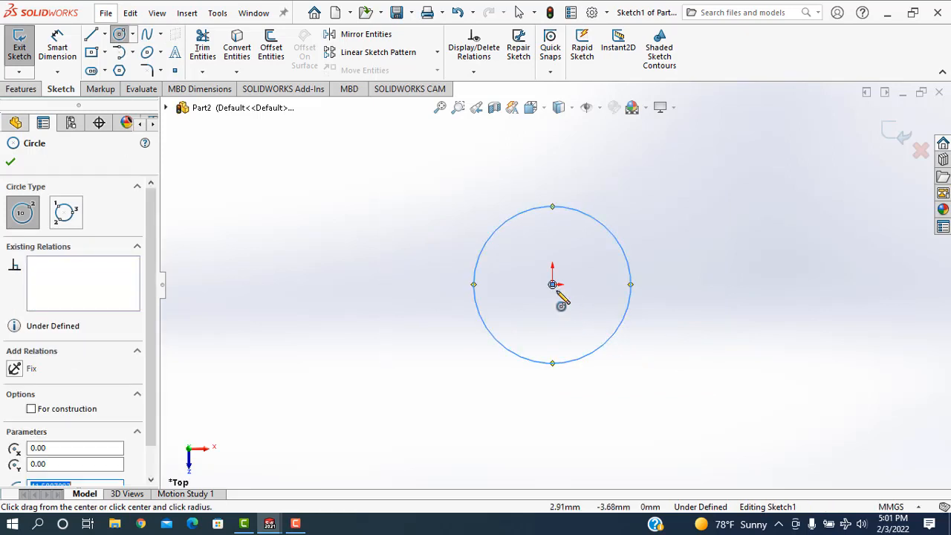
{"action": "left_click", "coordinate": [552, 284]}
{"action": "left_click", "coordinate": [594, 335]}
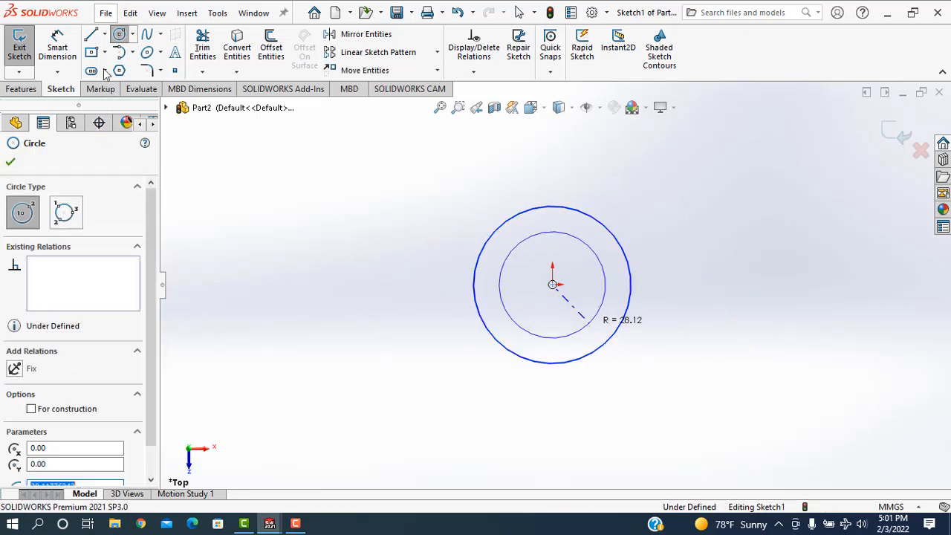
Dimension the outer circle to a diameter of 52 mm and the inner circle to 24 mm.
{"action": "left_click", "coordinate": [57, 46]}
{"action": "left_click", "coordinate": [474, 289]}
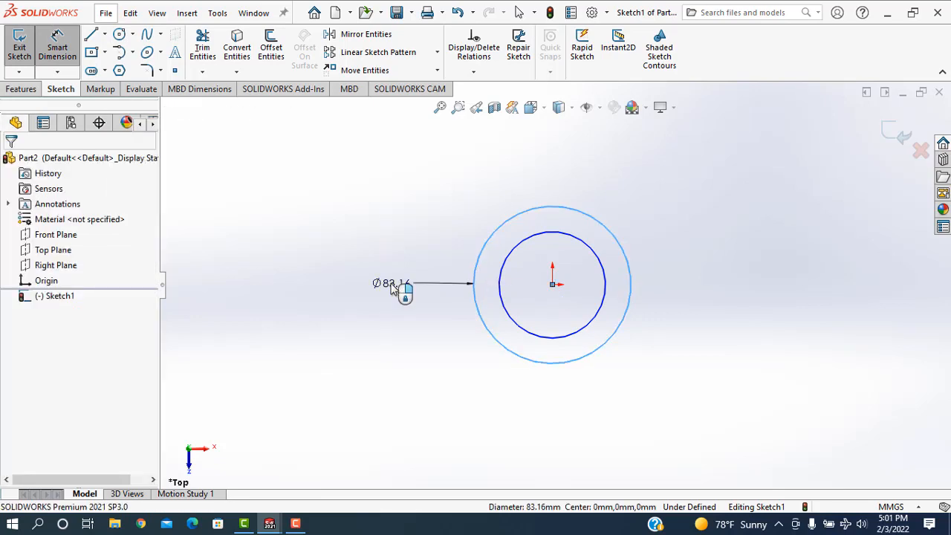
{"action": "left_click", "coordinate": [393, 289]}
{"action": "type", "text": "52"}
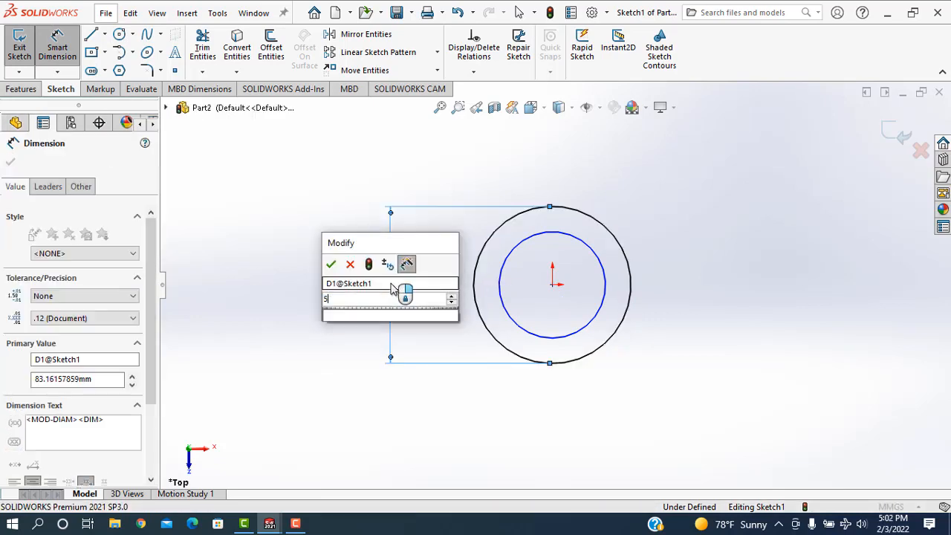
{"action": "key", "text": "Return"}
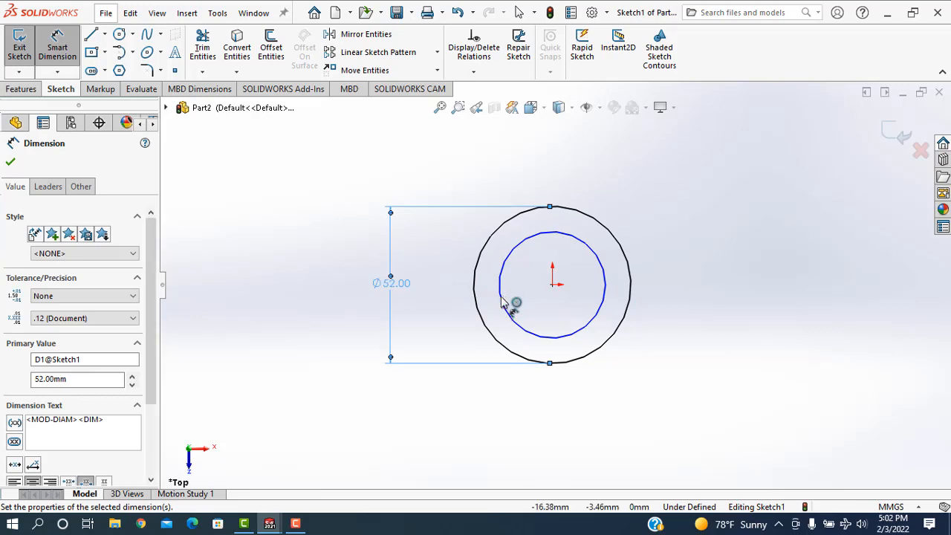
{"action": "left_click", "coordinate": [509, 302]}
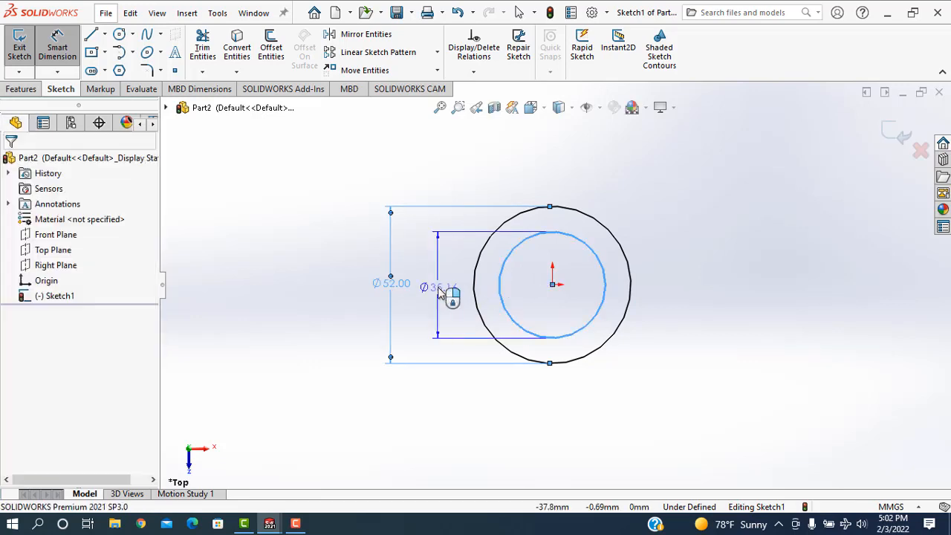
{"action": "left_click", "coordinate": [439, 292]}
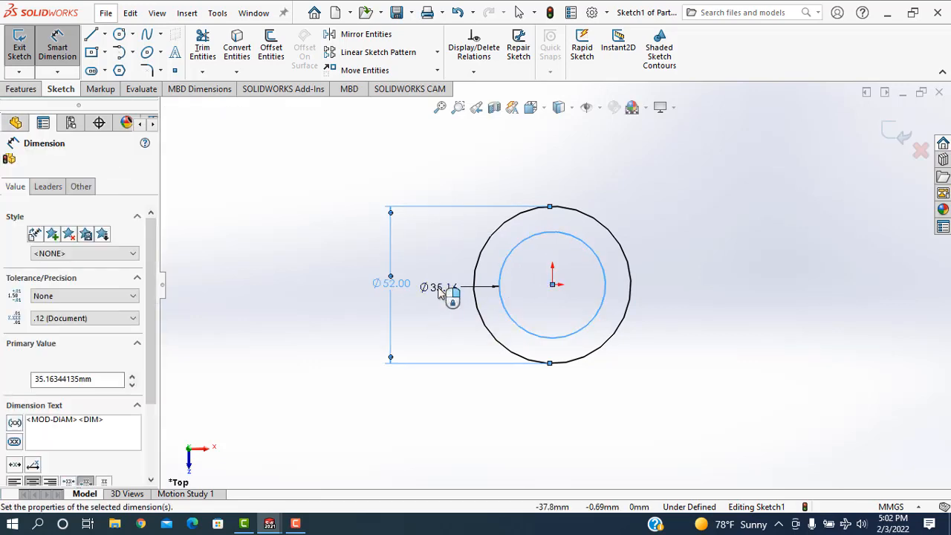
{"action": "type", "text": "2"}
{"action": "key", "text": "Return"}
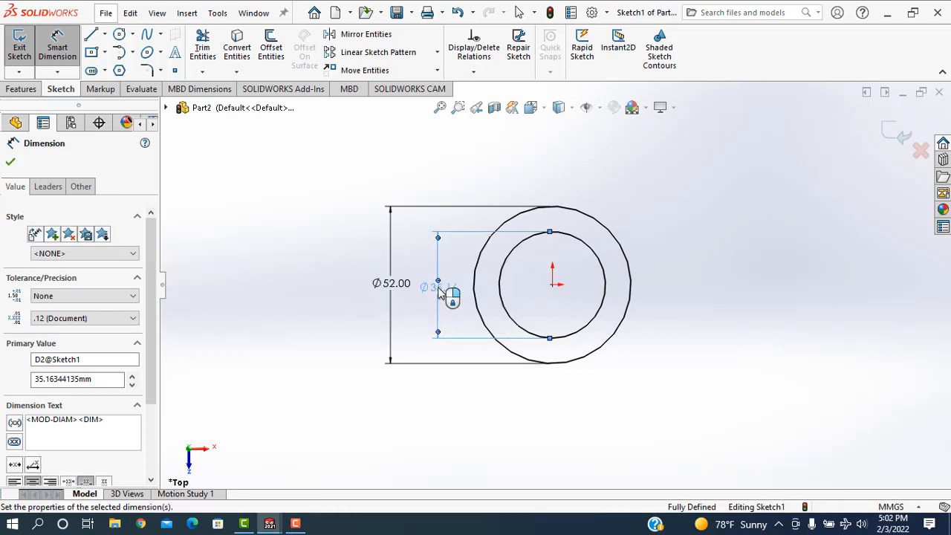
{"action": "left_click", "coordinate": [11, 163]}
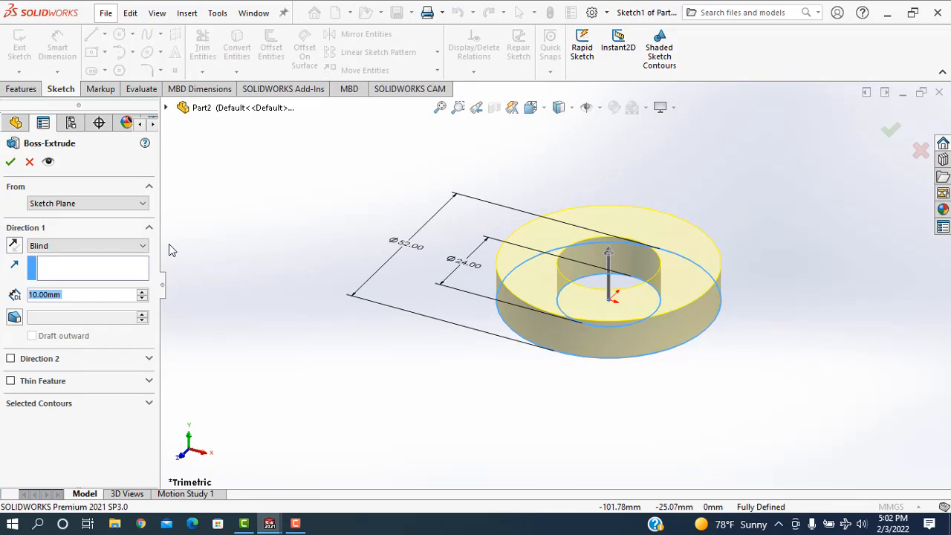
Extrude the ring profile as a blind boss 9 mm deep.
{"action": "type", "text": "9"}
{"action": "key", "text": "Return"}
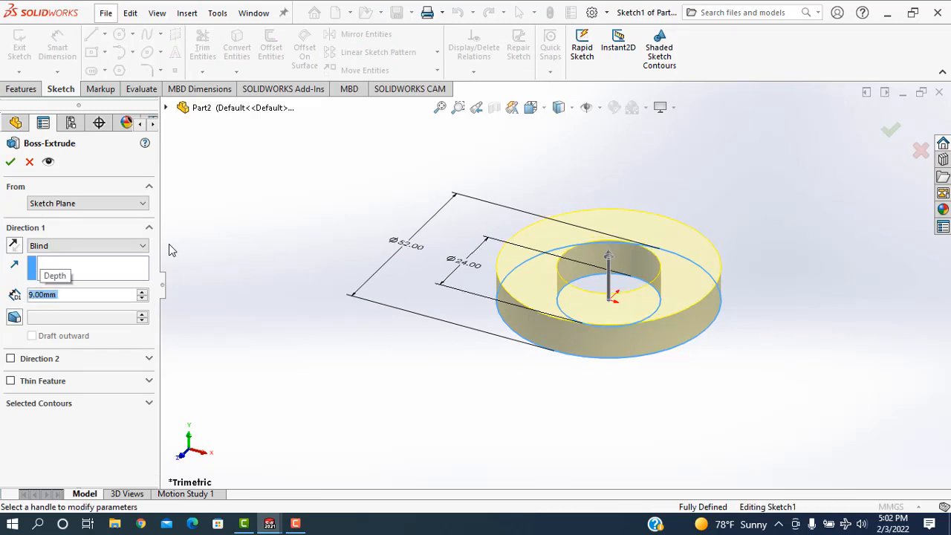
{"action": "left_click", "coordinate": [11, 162]}
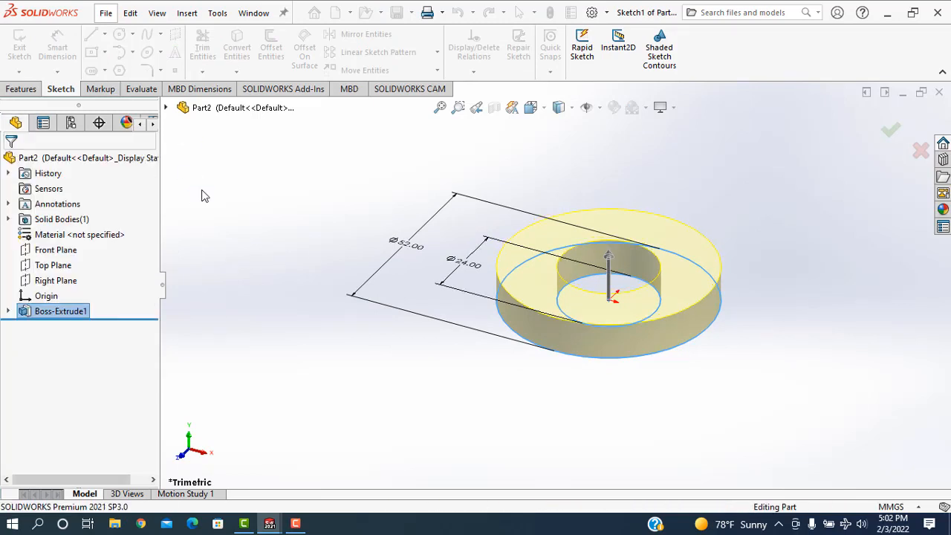
{"action": "left_click", "coordinate": [376, 220]}
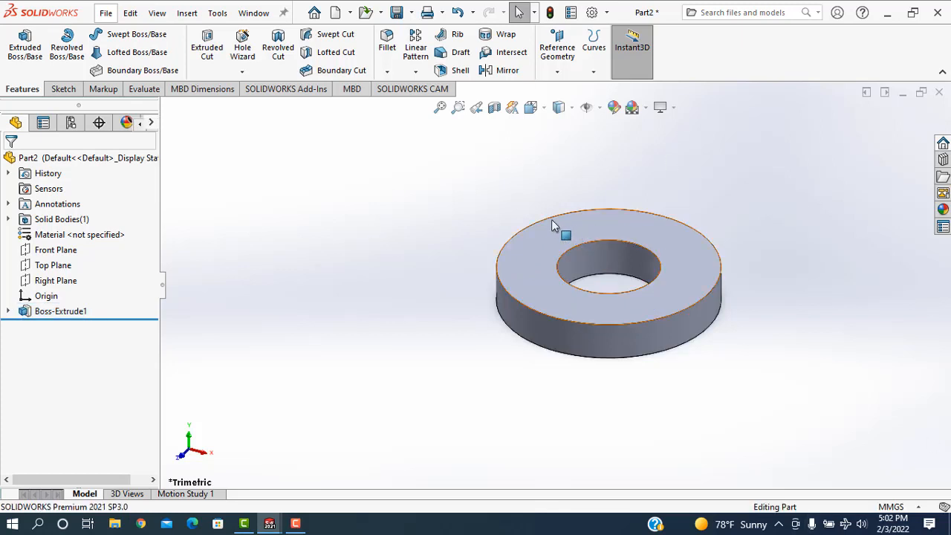
Start a sketch on the ring's upper face and draw a circle about 36 mm in diameter centred on the origin.
{"action": "left_click", "coordinate": [537, 252]}
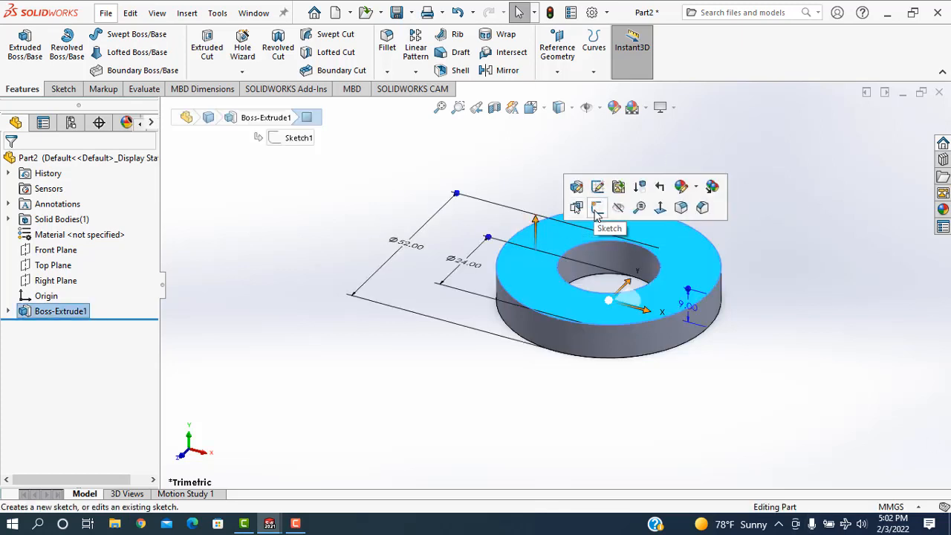
{"action": "left_click", "coordinate": [594, 213]}
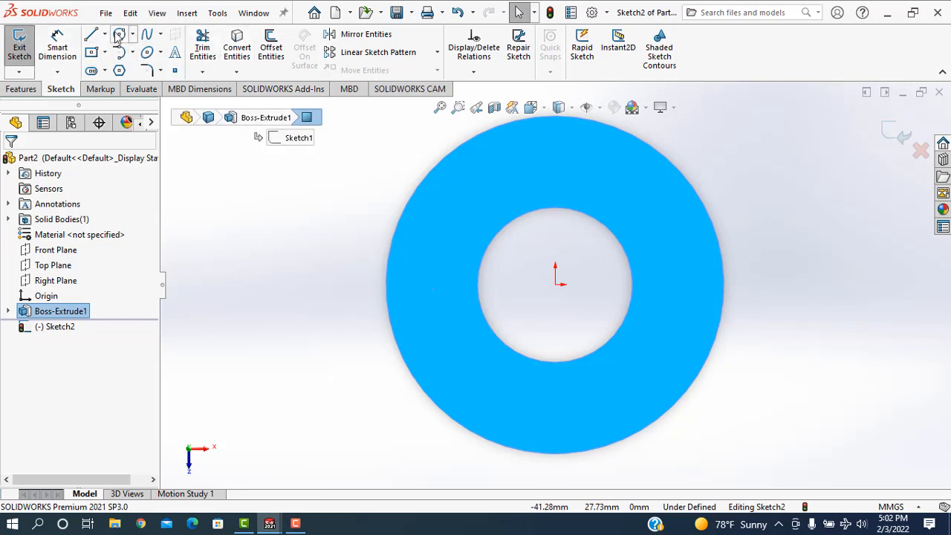
{"action": "left_click", "coordinate": [556, 285]}
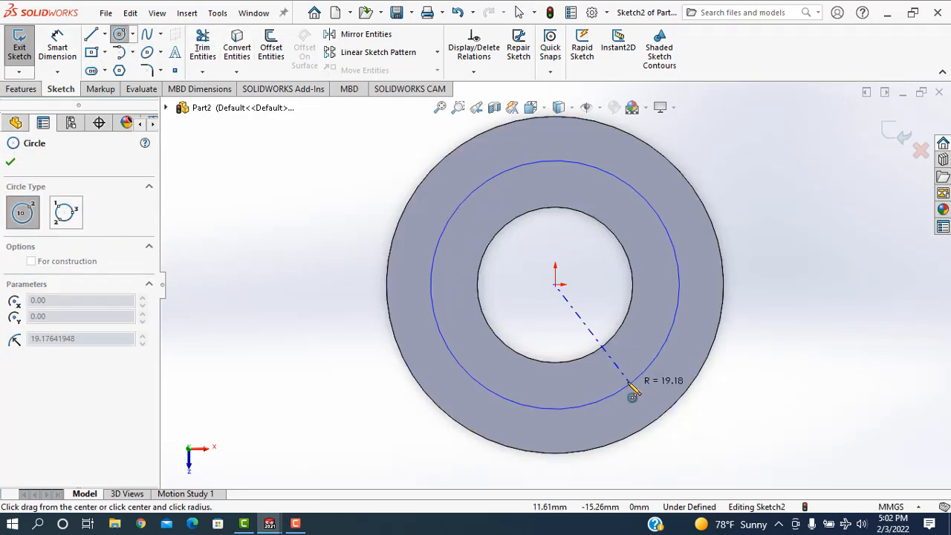
{"action": "left_click", "coordinate": [624, 374]}
Dimension the new circle on the ring's upper face to a diameter of 29 mm.
{"action": "left_click", "coordinate": [58, 46]}
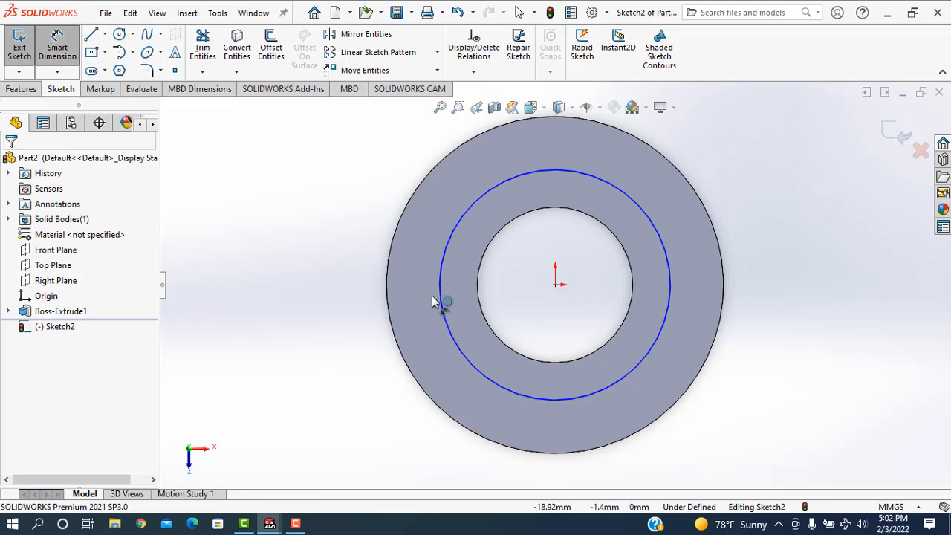
{"action": "left_click", "coordinate": [443, 303]}
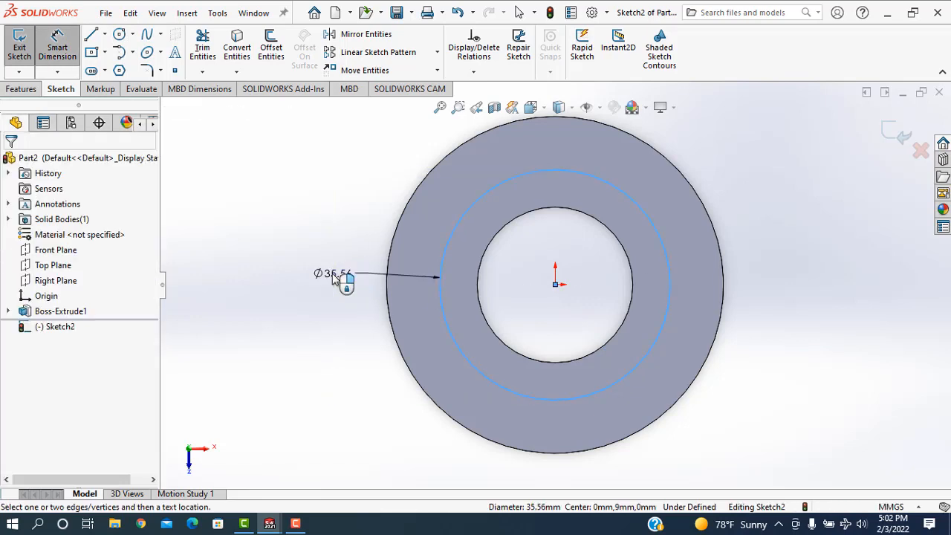
{"action": "left_click", "coordinate": [334, 276]}
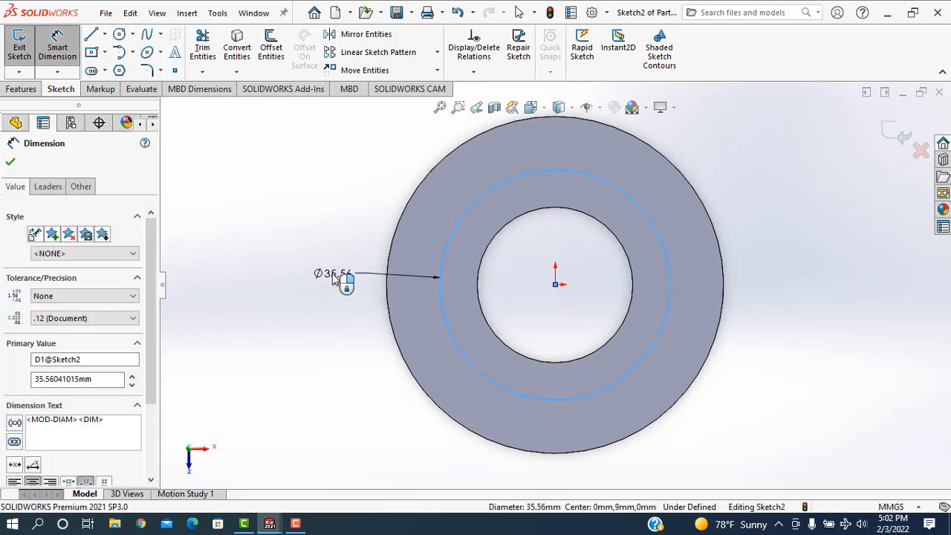
{"action": "type", "text": "29"}
{"action": "key", "text": "Return"}
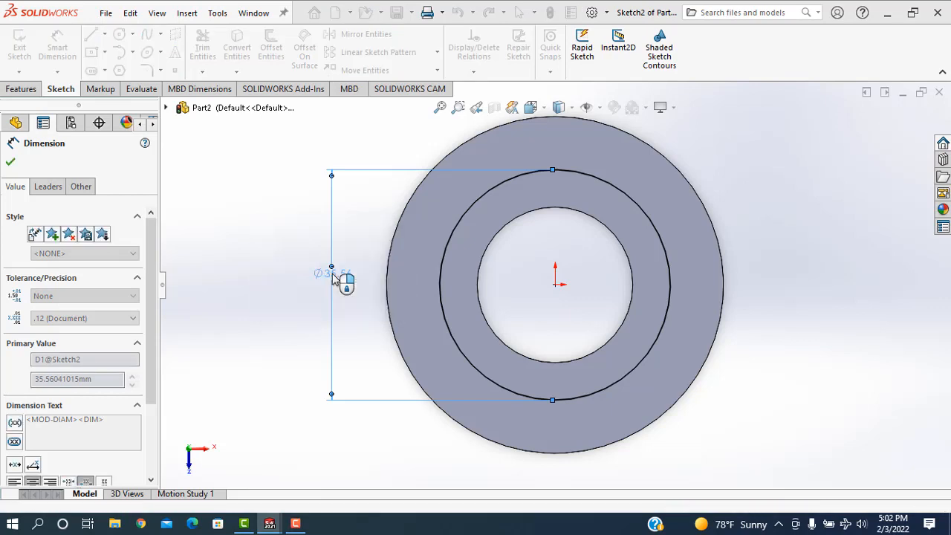
{"action": "left_click", "coordinate": [10, 162]}
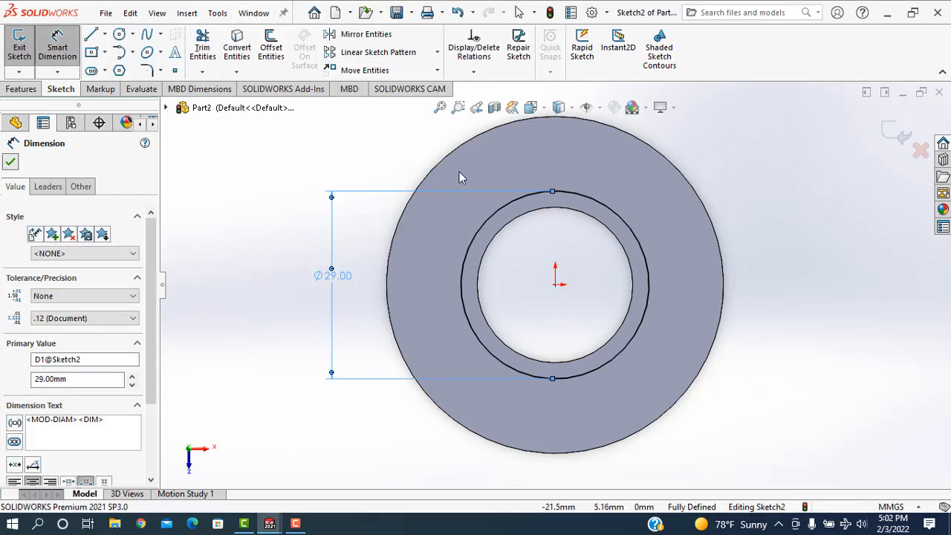
{"action": "key", "text": "Escape"}
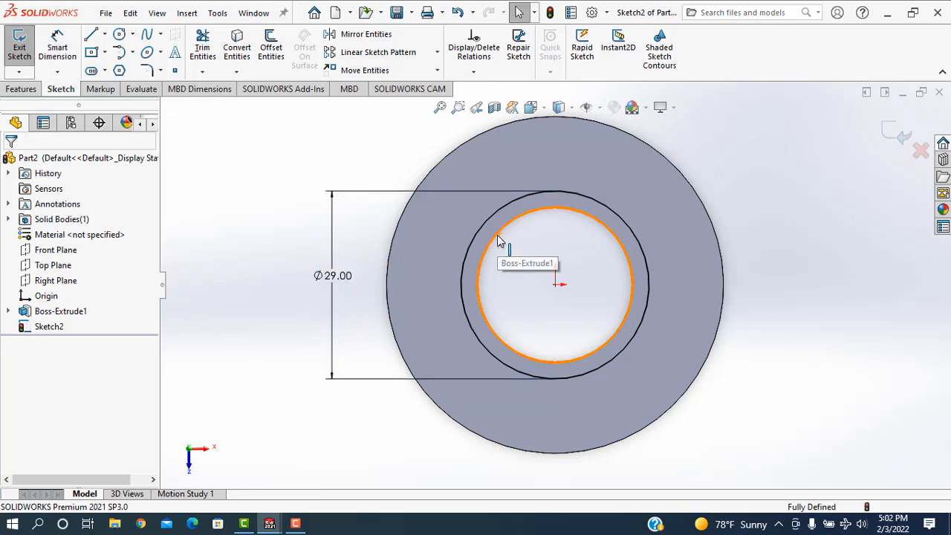
Convert the upper edge of the central hole into a circle in the current sketch.
{"action": "left_click", "coordinate": [500, 239]}
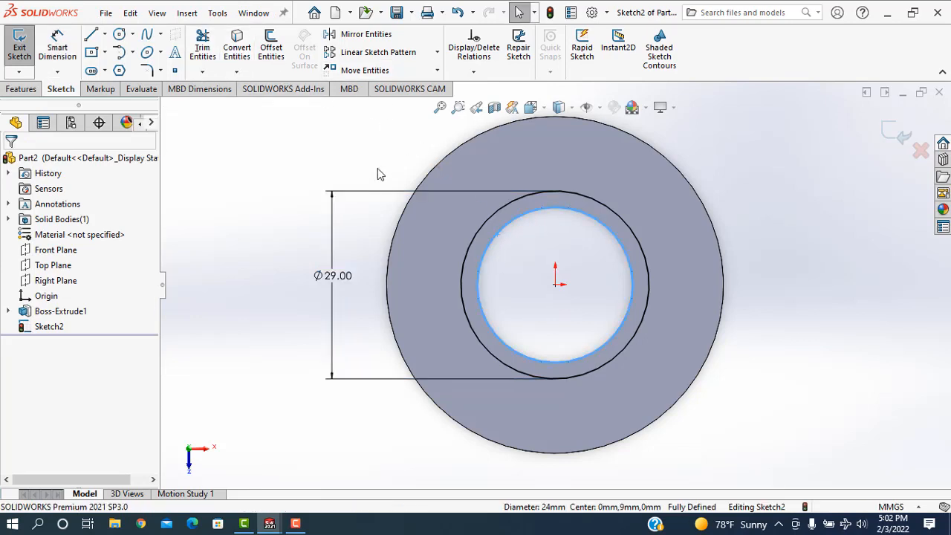
{"action": "left_click", "coordinate": [787, 235]}
{"action": "mouse_move", "coordinate": [783, 231]}
{"action": "middle_mouse_down"}
{"action": "mouse_move", "coordinate": [758, 235]}
{"action": "mouse_move", "coordinate": [766, 216]}
{"action": "mouse_move", "coordinate": [784, 219]}
{"action": "middle_mouse_up"}
{"action": "left_click", "coordinate": [483, 257]}
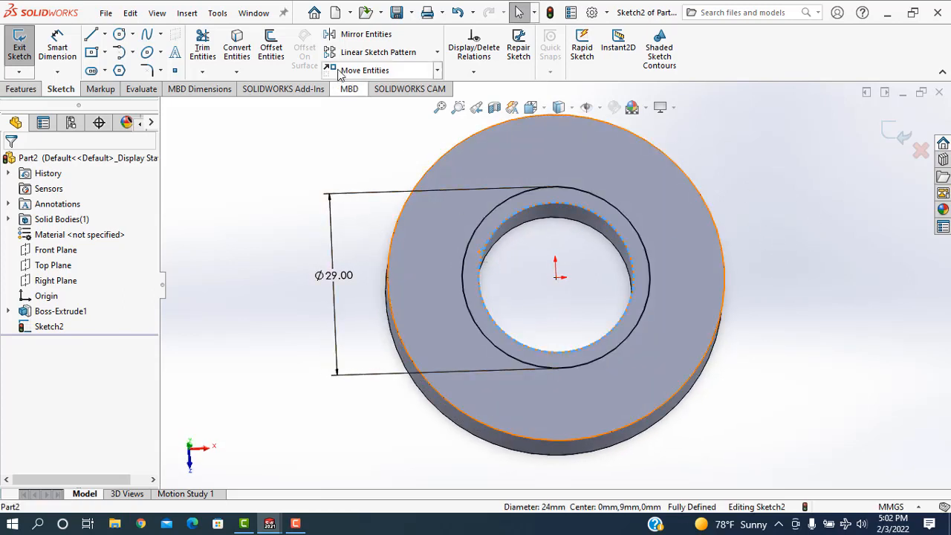
{"action": "left_click", "coordinate": [232, 50]}
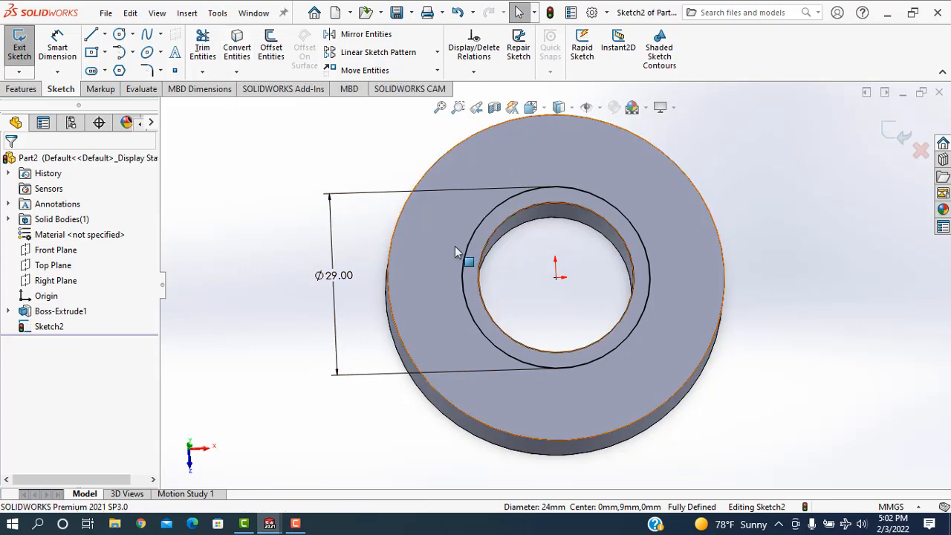
Extrude the collar profile around the central hole as a blind boss 1 mm high, merged with the ring.
{"action": "left_click", "coordinate": [21, 89]}
{"action": "left_click", "coordinate": [29, 56]}
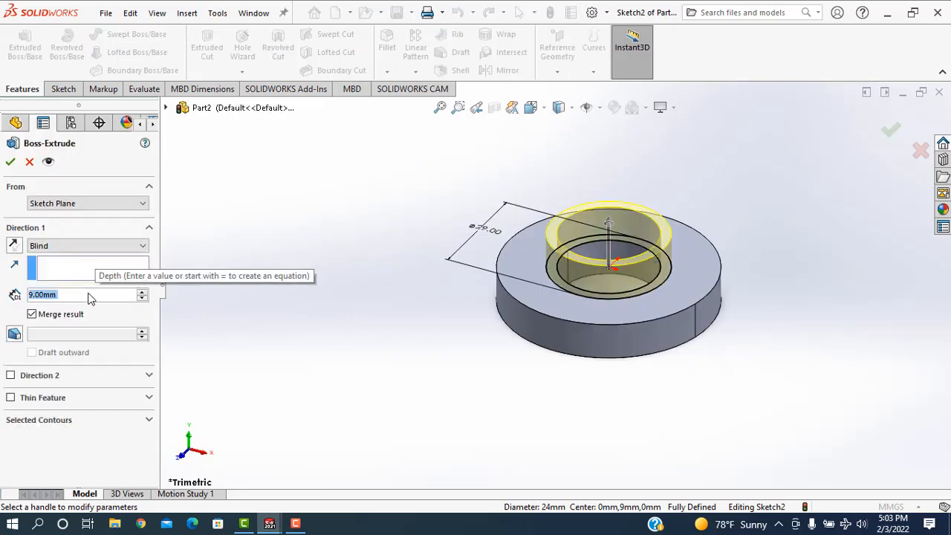
{"action": "type", "text": "1"}
{"action": "key", "text": "Return"}
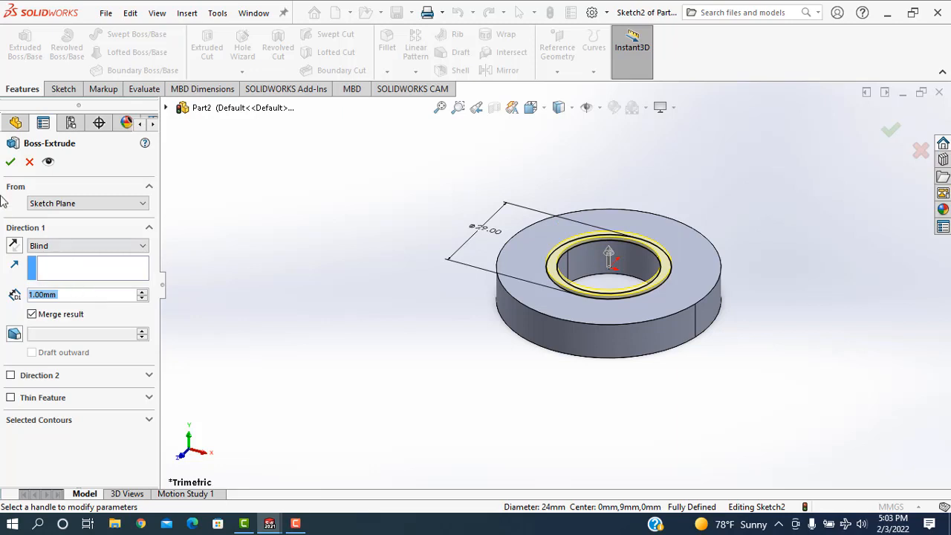
{"action": "left_click", "coordinate": [11, 162]}
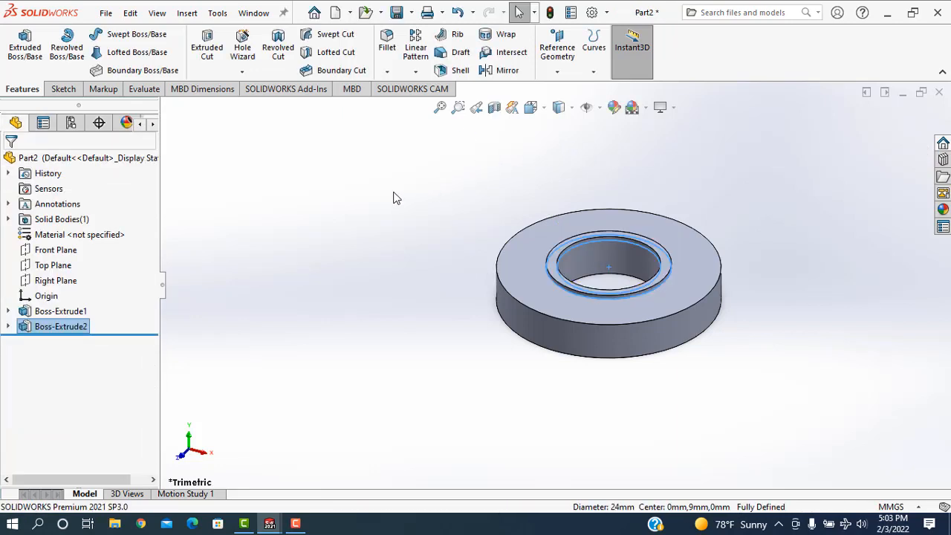
Start a sketch on the ring's upper face and draw vertical and horizontal construction lines from the origin to the outer edge.
{"action": "left_click", "coordinate": [604, 216]}
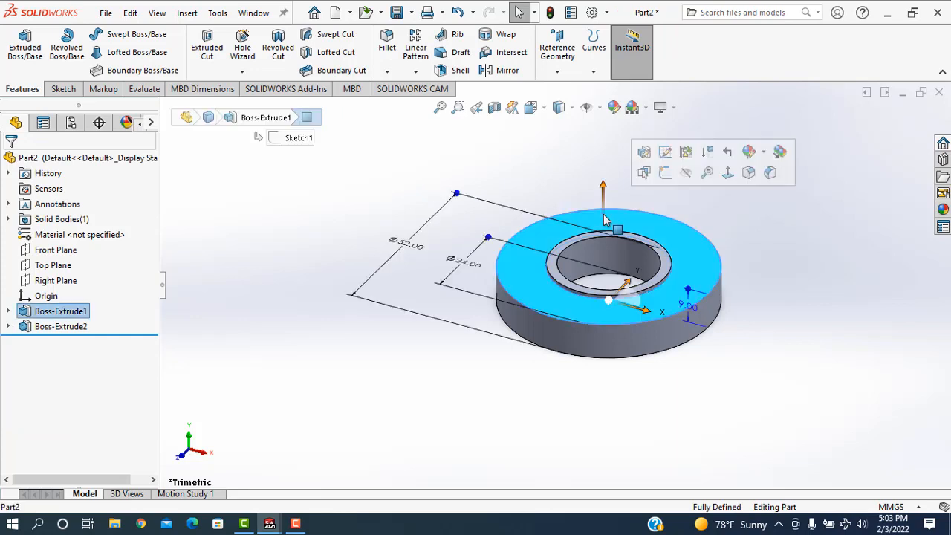
{"action": "left_click", "coordinate": [666, 172]}
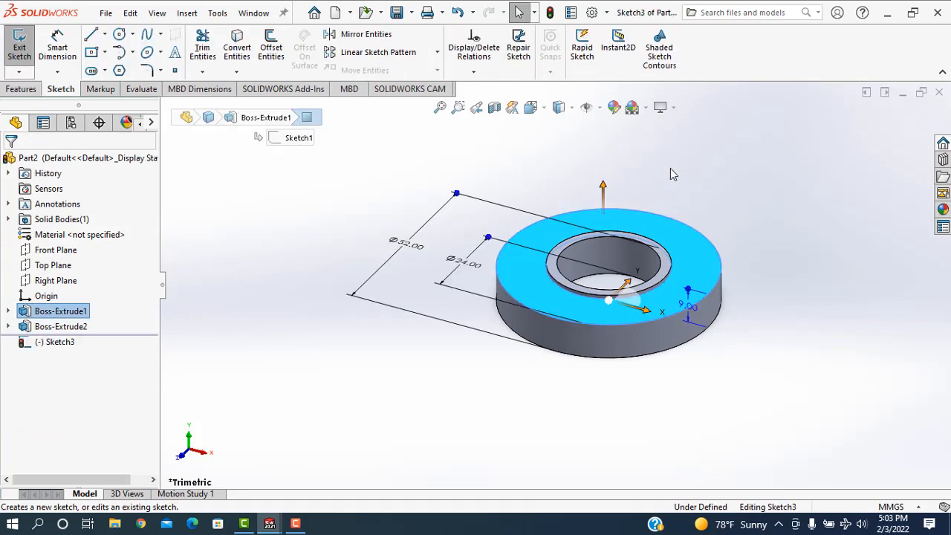
{"action": "left_click", "coordinate": [105, 34]}
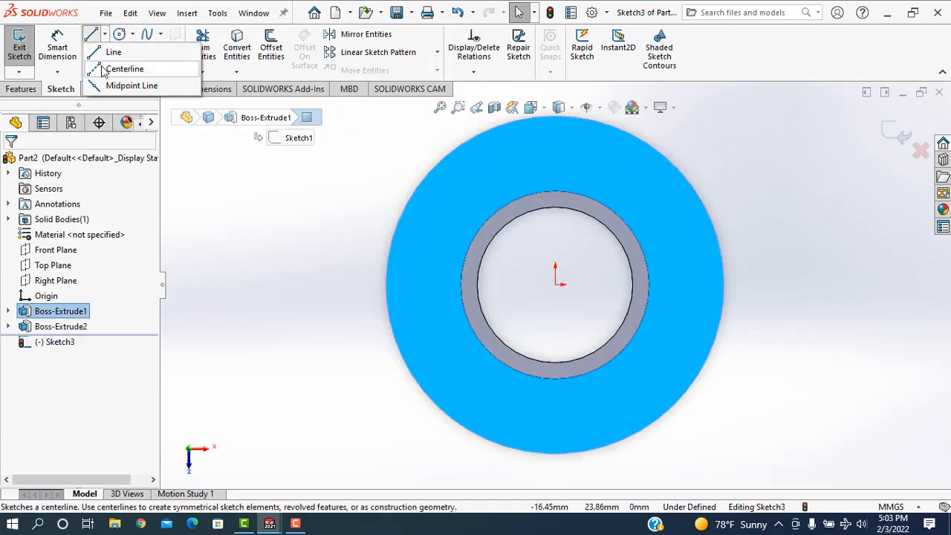
{"action": "left_click", "coordinate": [555, 118]}
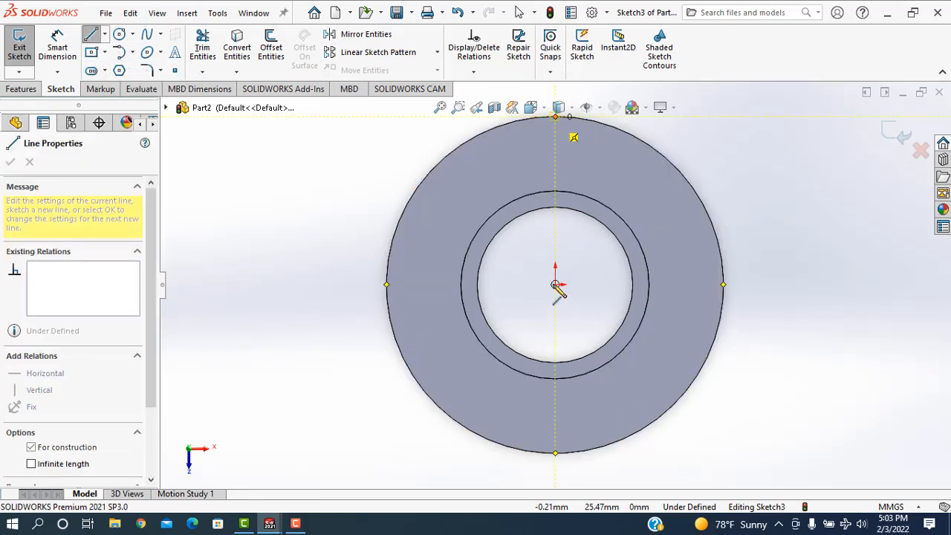
{"action": "left_click", "coordinate": [555, 285]}
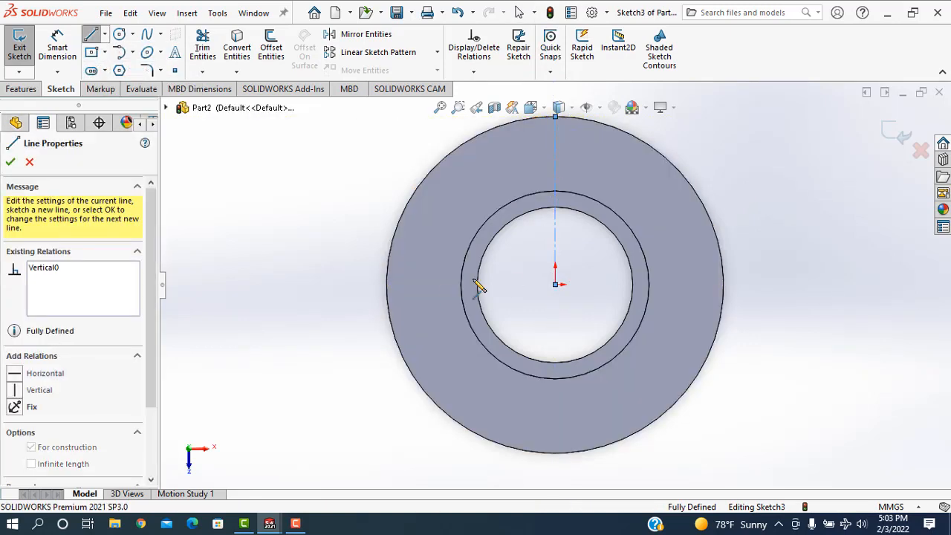
{"action": "left_click", "coordinate": [385, 285]}
{"action": "right_click", "coordinate": [284, 236]}
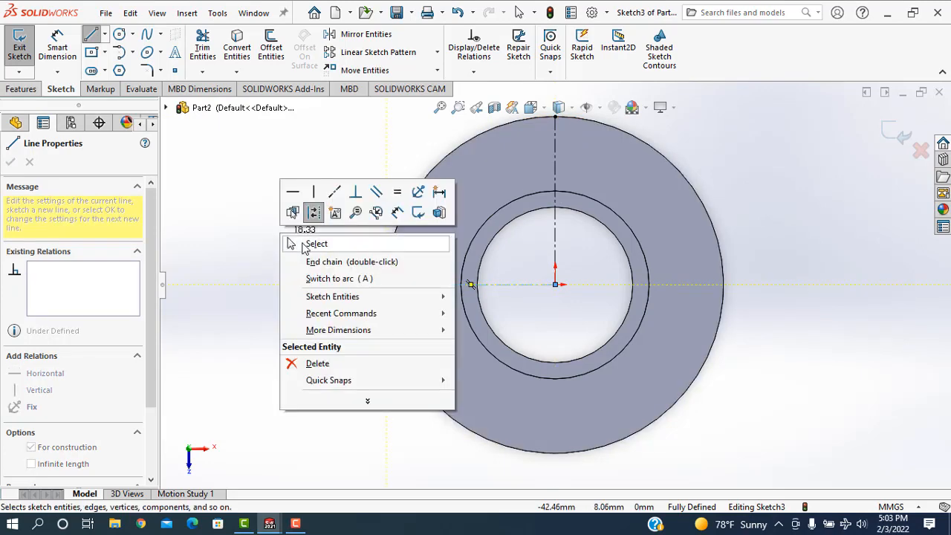
{"action": "left_click", "coordinate": [312, 242]}
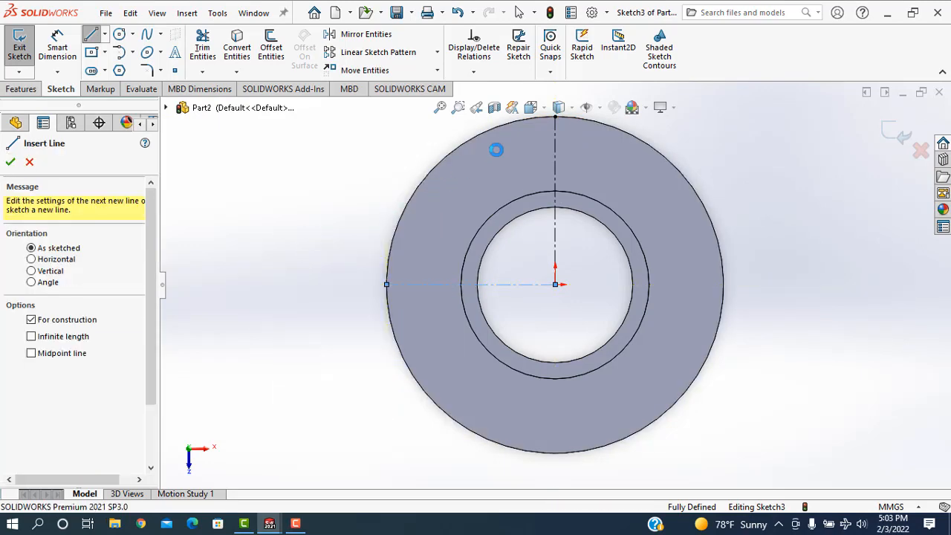
Convert the ring's outer edge into the sketch and draw a circle about 5 mm in diameter centred on the vertical construction line.
{"action": "left_click", "coordinate": [607, 132]}
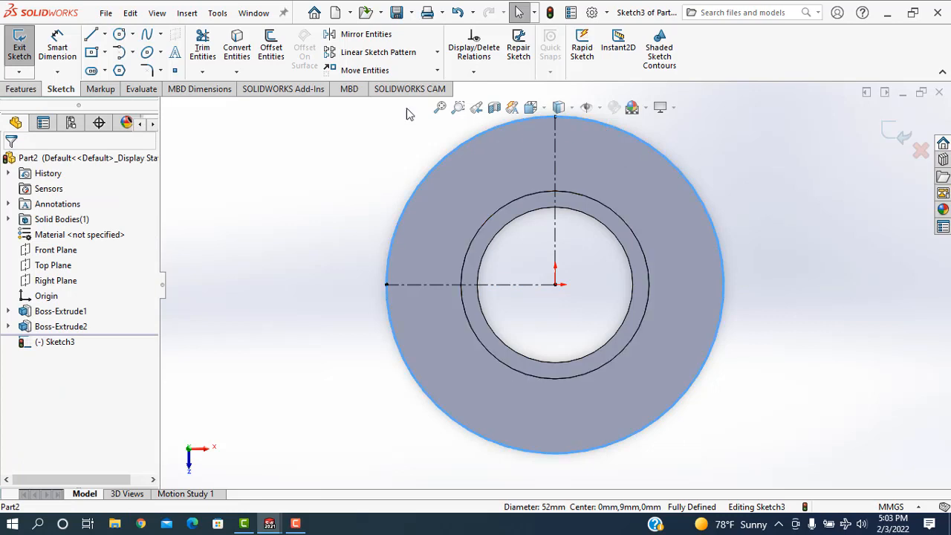
{"action": "left_click", "coordinate": [238, 48]}
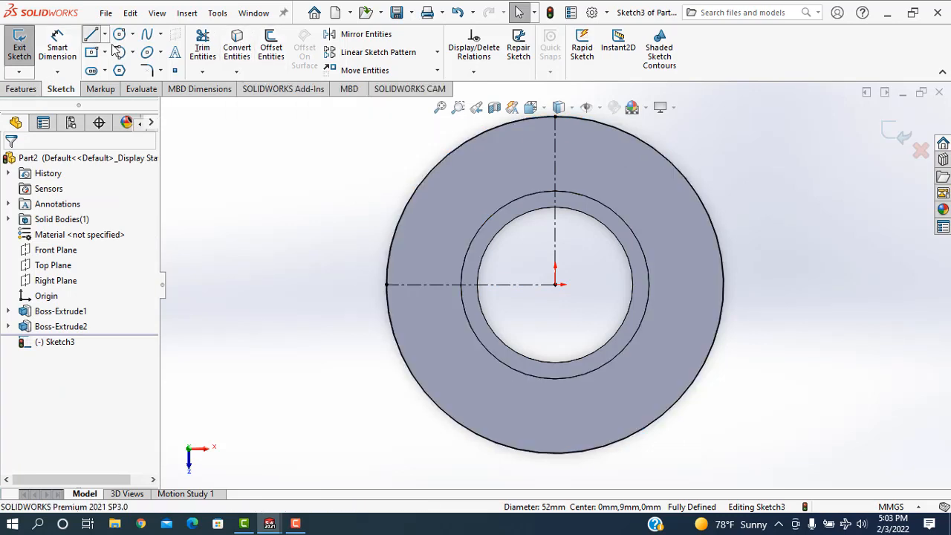
{"action": "left_click", "coordinate": [91, 35]}
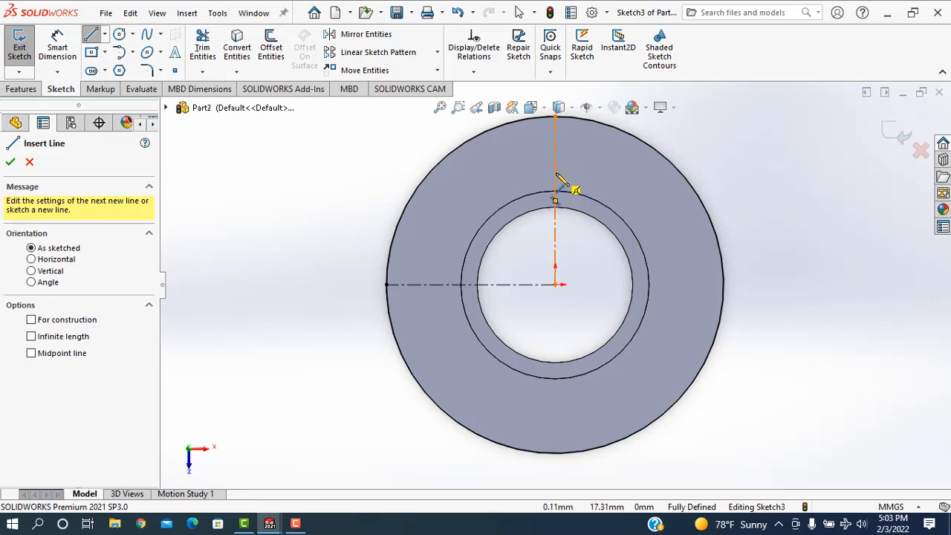
{"action": "left_click", "coordinate": [119, 35]}
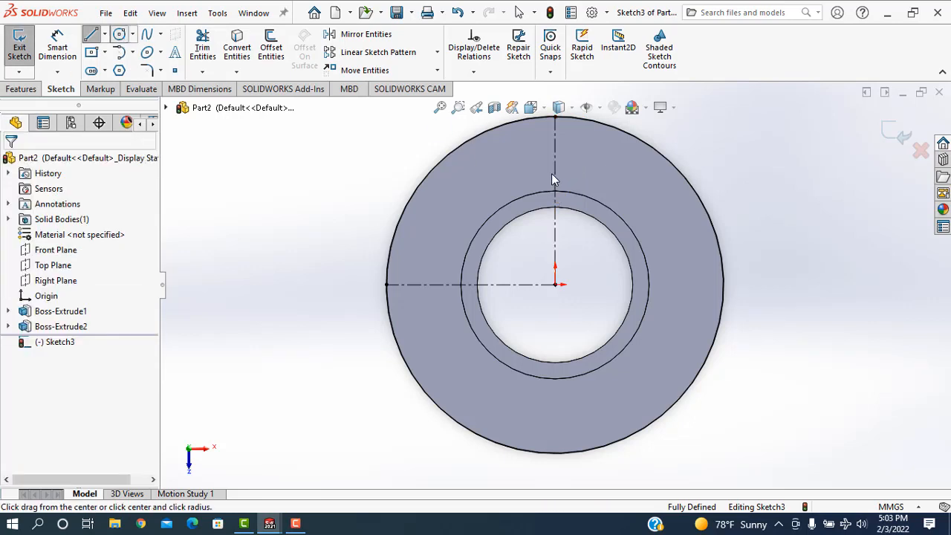
{"action": "left_click", "coordinate": [555, 167]}
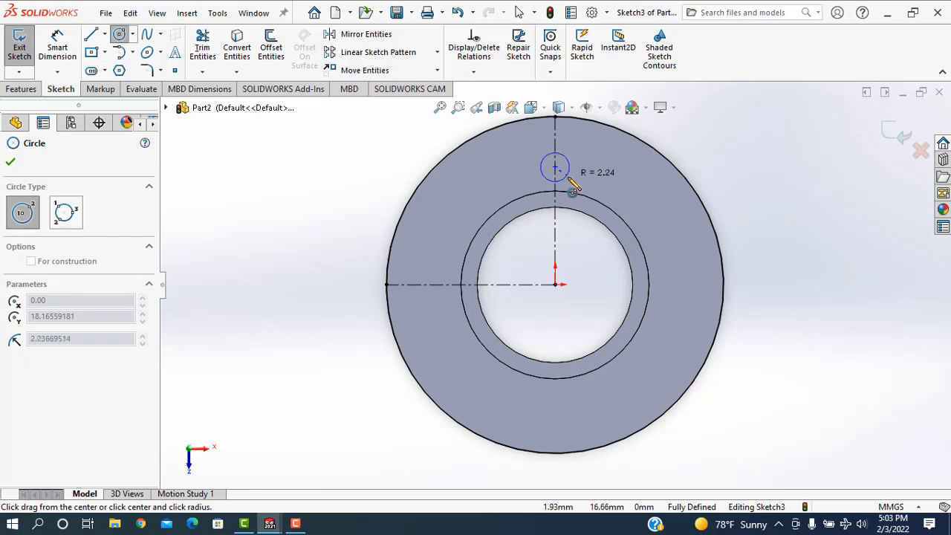
{"action": "left_click", "coordinate": [571, 177]}
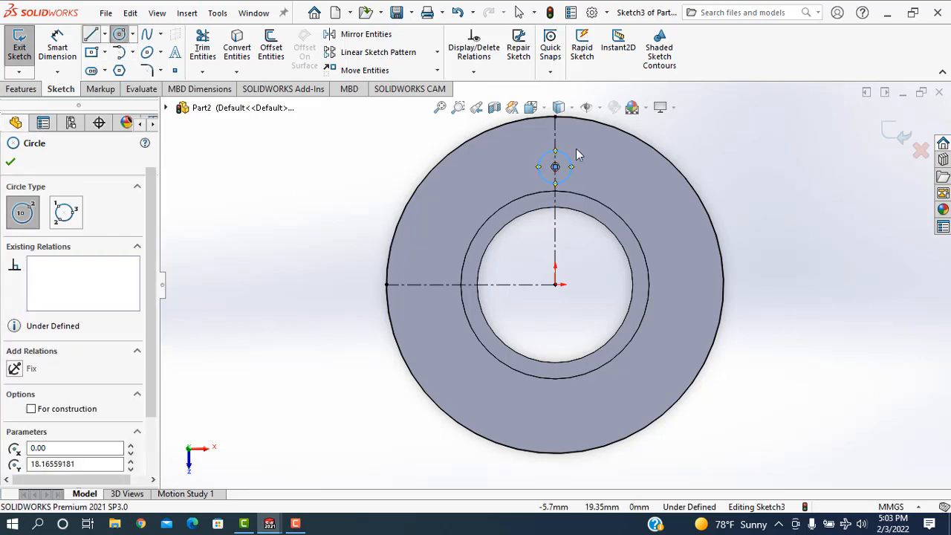
{"action": "key", "text": "Escape"}
Draw a slanted line about 9.2 mm long from the small circle's right side to the ring's outer edge.
{"action": "key", "text": "l"}
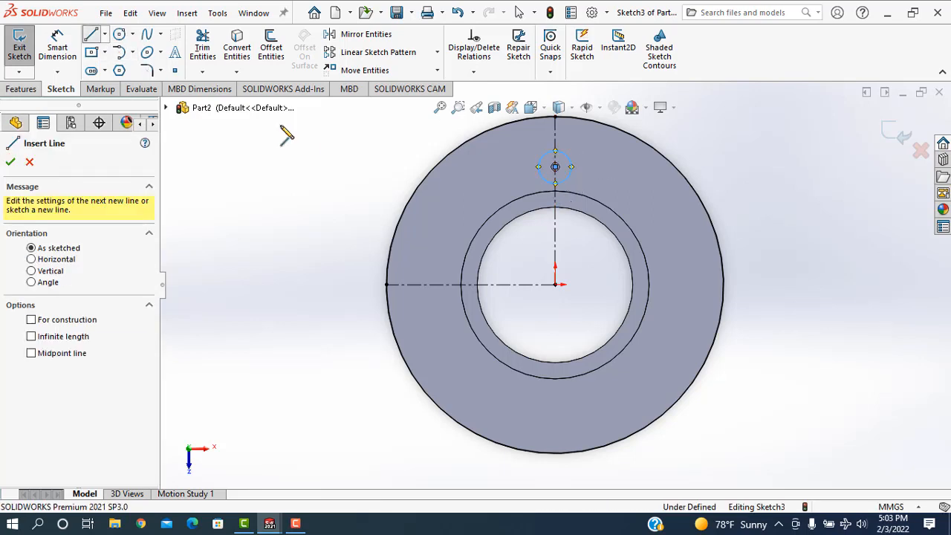
{"action": "left_click", "coordinate": [572, 167]}
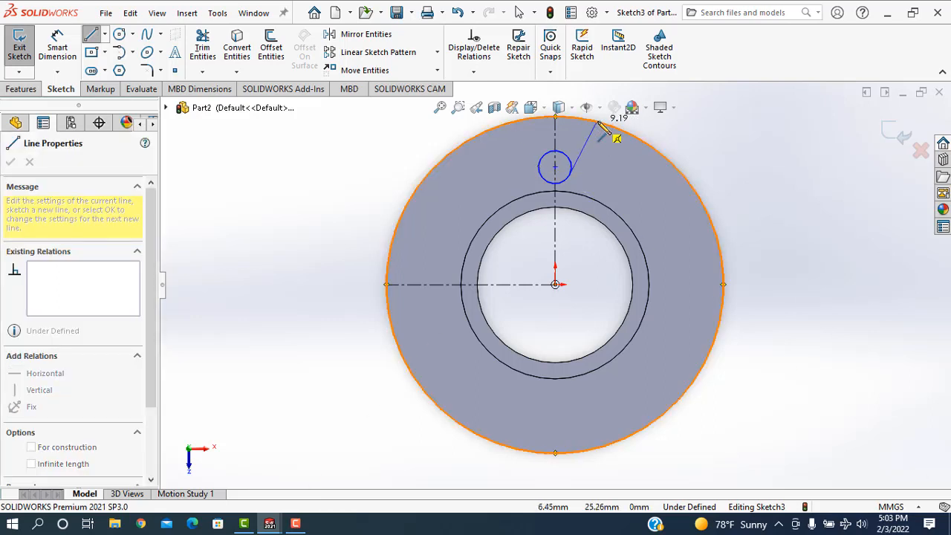
{"action": "left_click", "coordinate": [596, 121]}
{"action": "right_click", "coordinate": [679, 134]}
{"action": "left_click", "coordinate": [713, 170]}
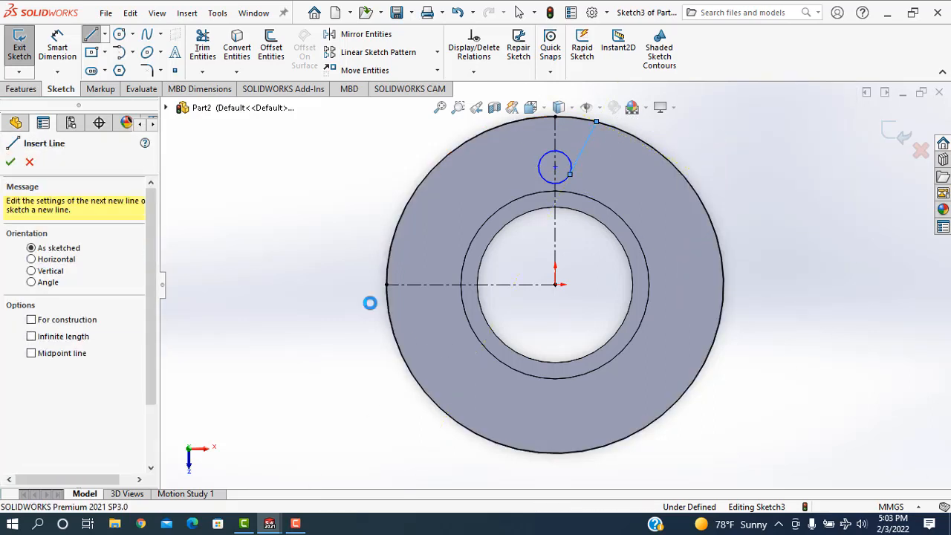
{"action": "key", "text": "Escape"}
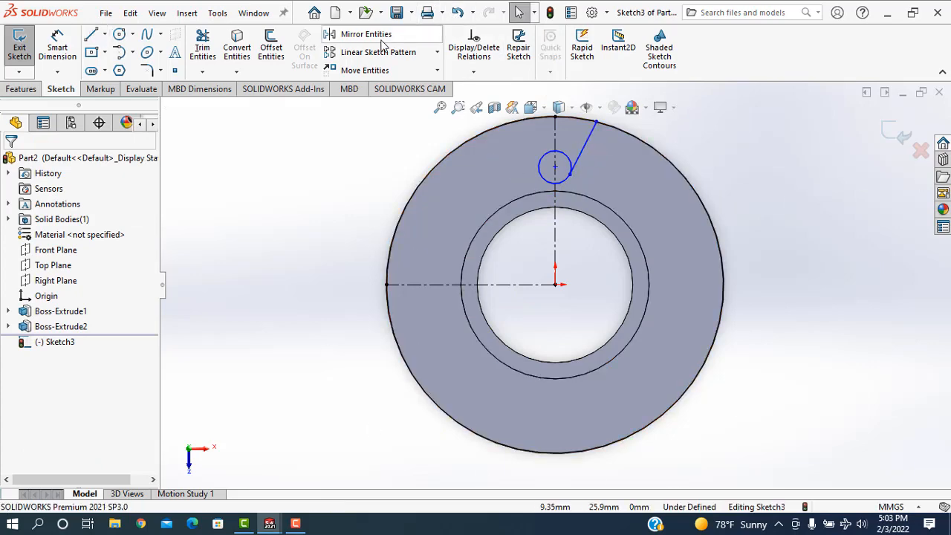
Mirror the slanted line about the vertical construction line, keeping the original.
{"action": "left_click", "coordinate": [379, 37]}
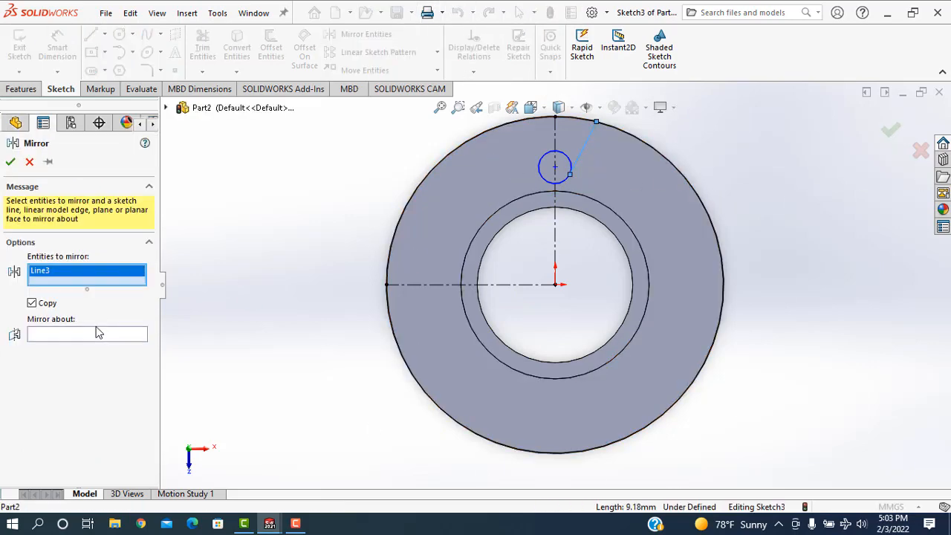
{"action": "left_click", "coordinate": [72, 336]}
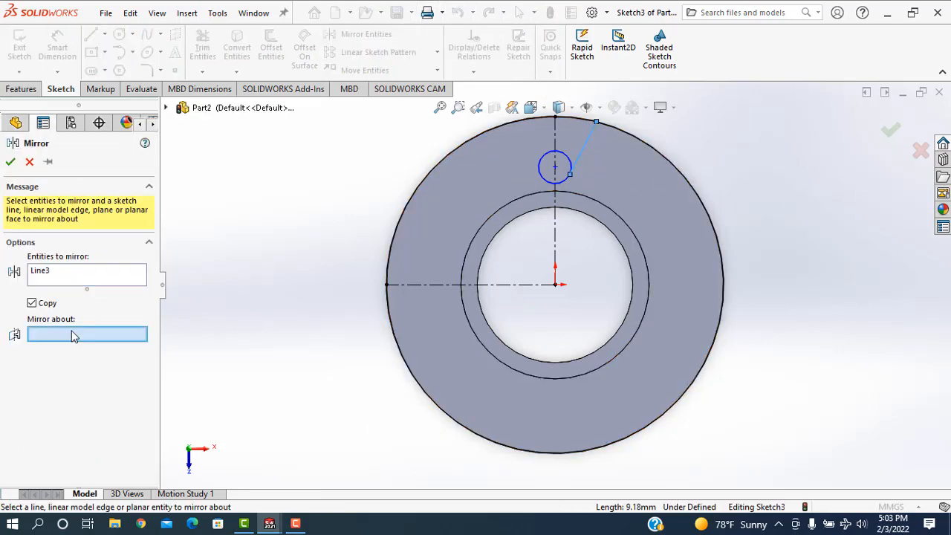
{"action": "left_click", "coordinate": [559, 229]}
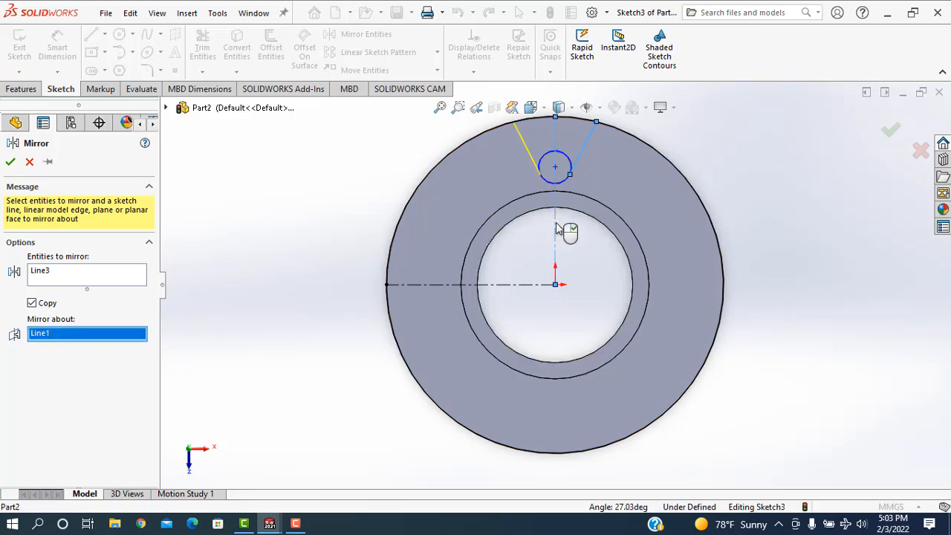
{"action": "left_click", "coordinate": [10, 163]}
Trim away the upper arc of the small circle between the two slanted lines, leaving a rounded notch bottom.
{"action": "key", "text": "f"}
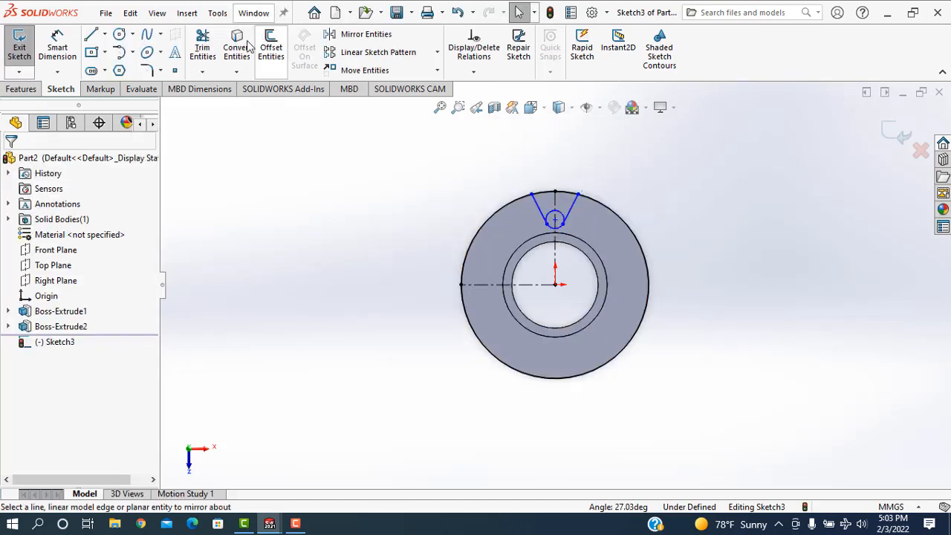
{"action": "left_click", "coordinate": [202, 46]}
{"action": "scroll", "coordinate": [555, 228], "scroll_direction": "down", "scroll_amount": 3}
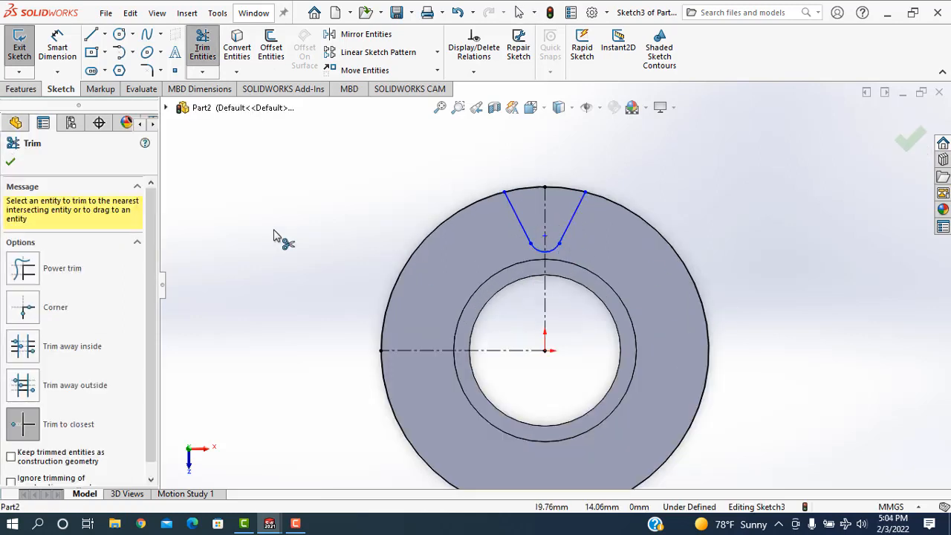
{"action": "left_click", "coordinate": [11, 163]}
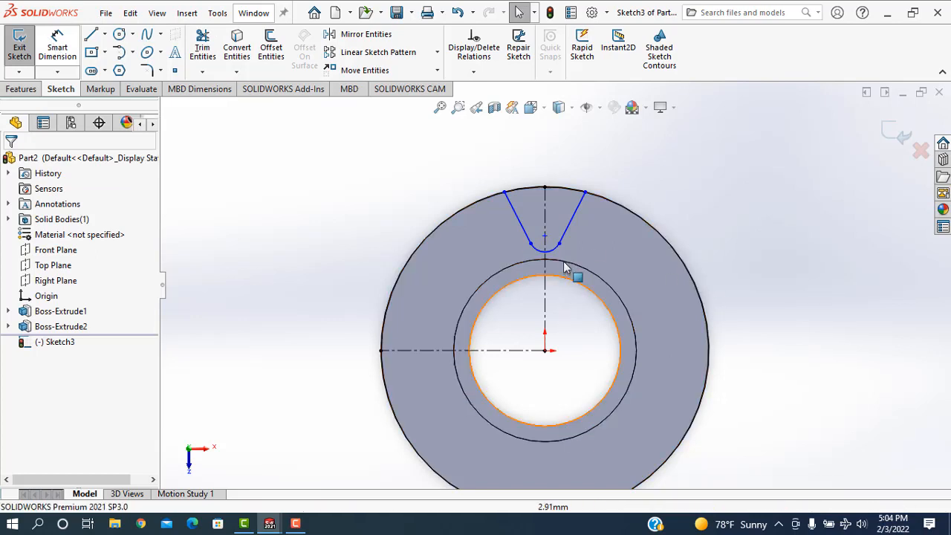
Dimension the arc at the notch bottom to a radius of 2 mm.
{"action": "left_click", "coordinate": [57, 46]}
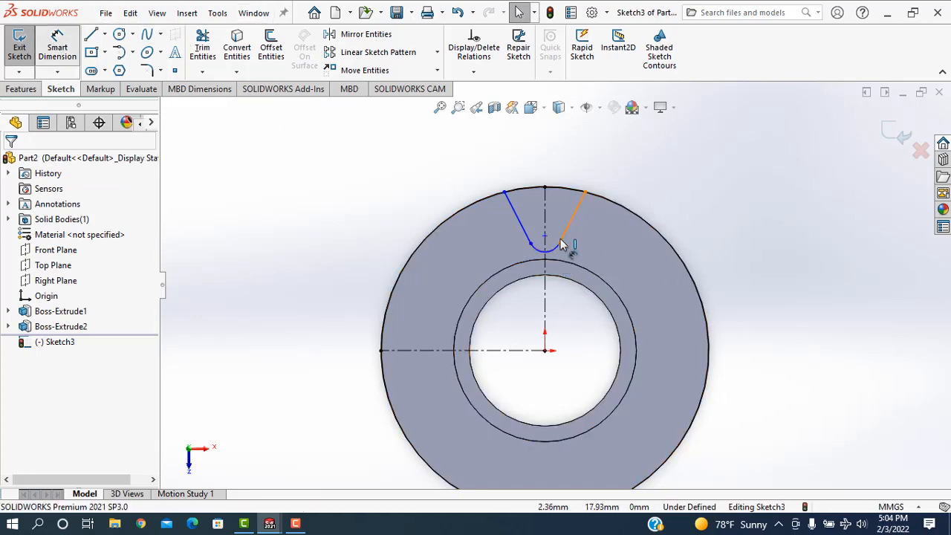
{"action": "left_click", "coordinate": [606, 266]}
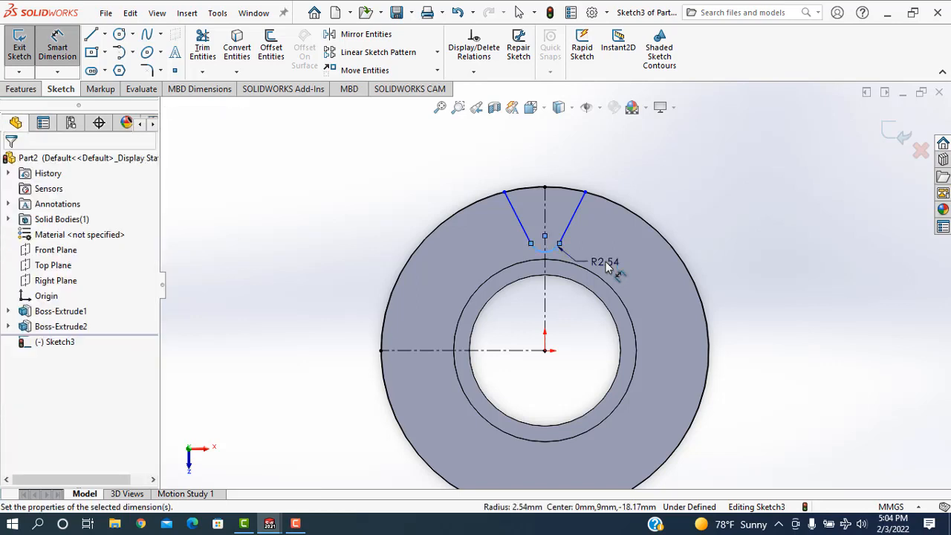
{"action": "left_click", "coordinate": [606, 262]}
{"action": "type", "text": "4"}
{"action": "key", "text": "Return"}
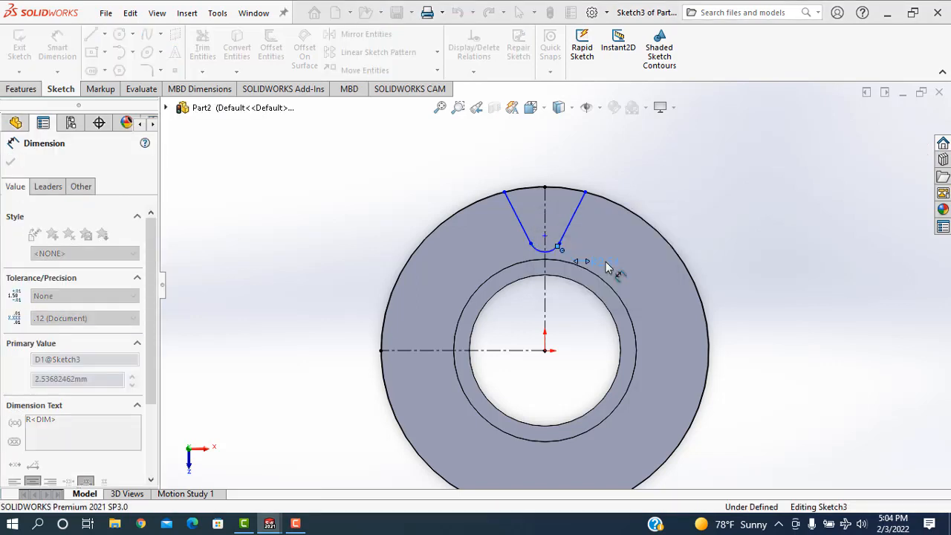
Dimension the angle between the notch's two slanted sides to 60°.
{"action": "left_click", "coordinate": [566, 224]}
{"action": "left_click", "coordinate": [524, 231]}
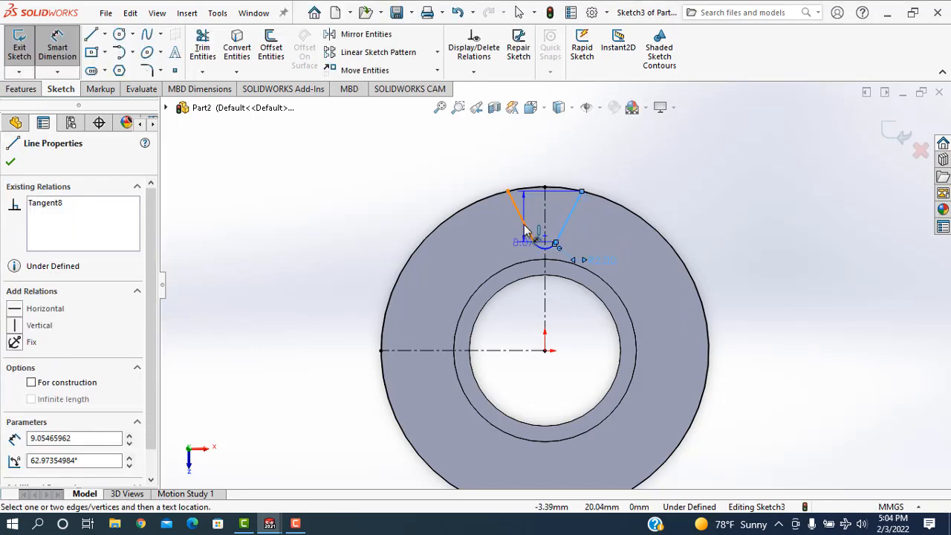
{"action": "left_click", "coordinate": [537, 160]}
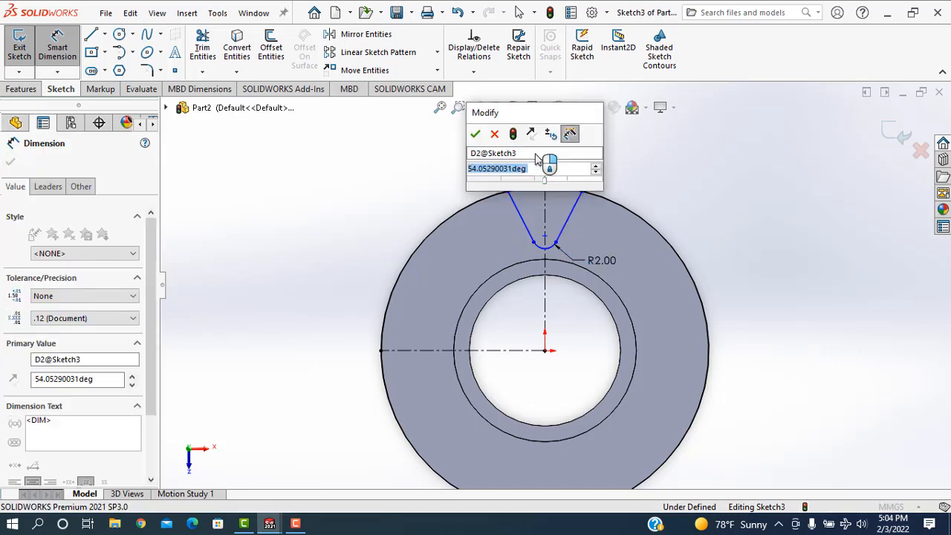
{"action": "type", "text": "60"}
{"action": "key", "text": "Return"}
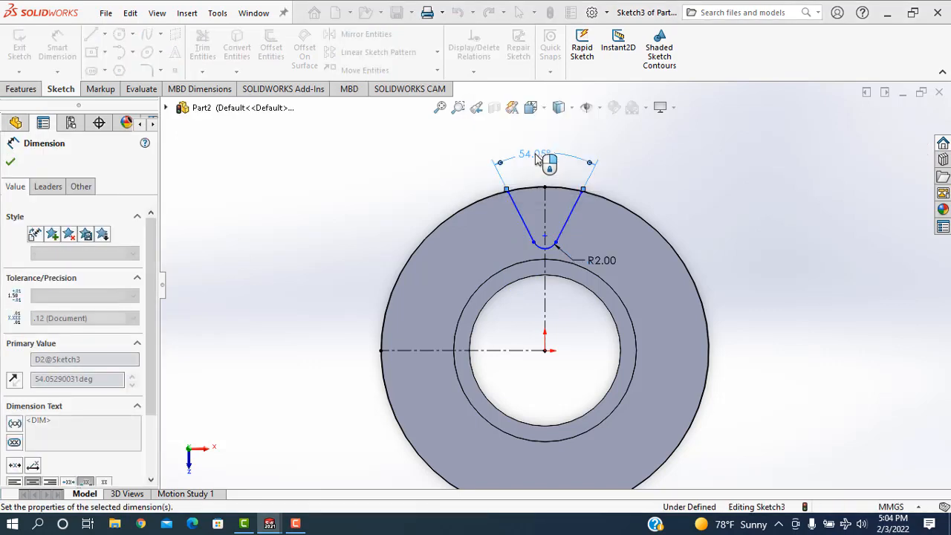
Dimension the vertical distance from the notch arc's centre to the origin as 20 mm.
{"action": "left_click", "coordinate": [546, 238]}
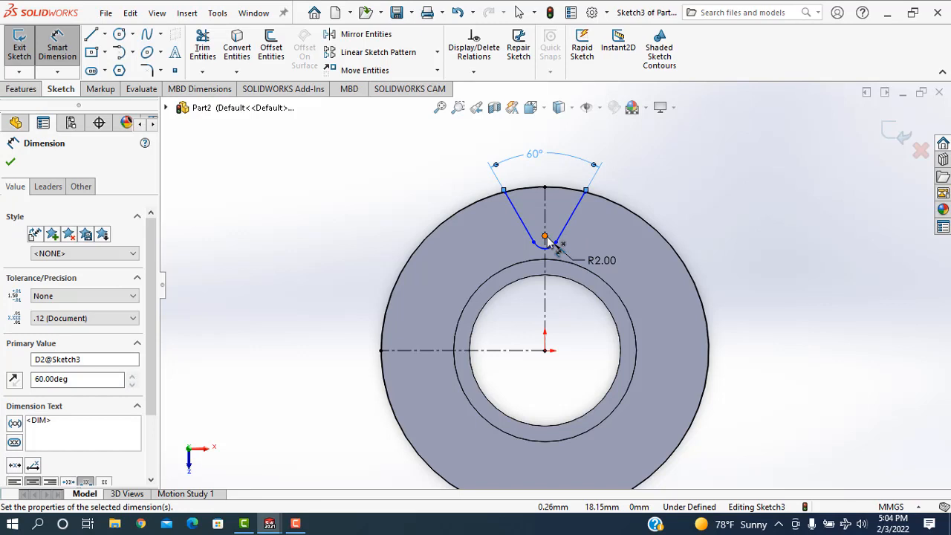
{"action": "left_click", "coordinate": [545, 350]}
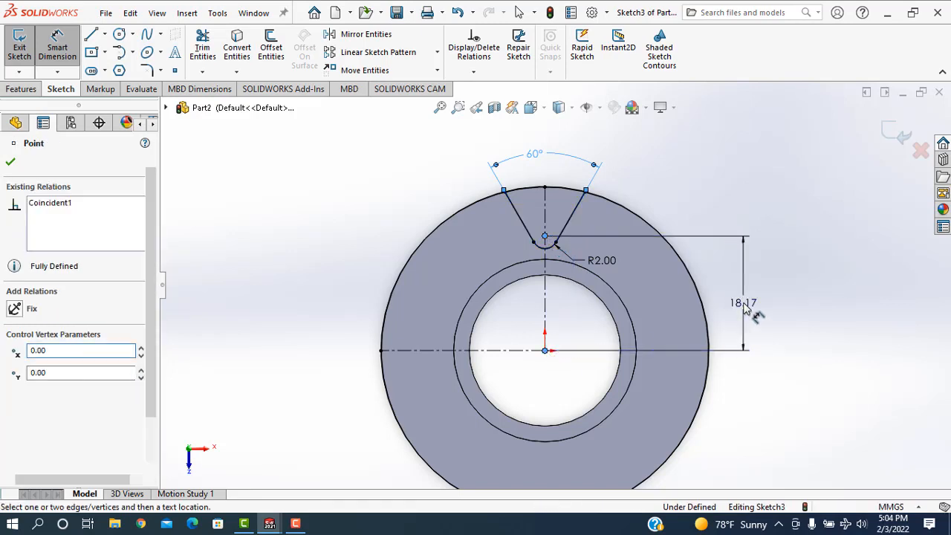
{"action": "left_click", "coordinate": [746, 308]}
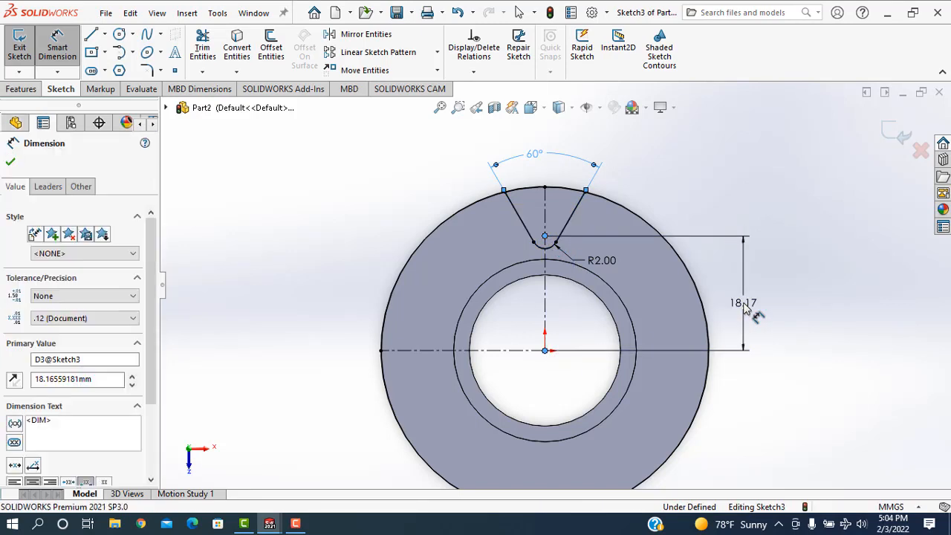
{"action": "type", "text": "20"}
{"action": "key", "text": "Return"}
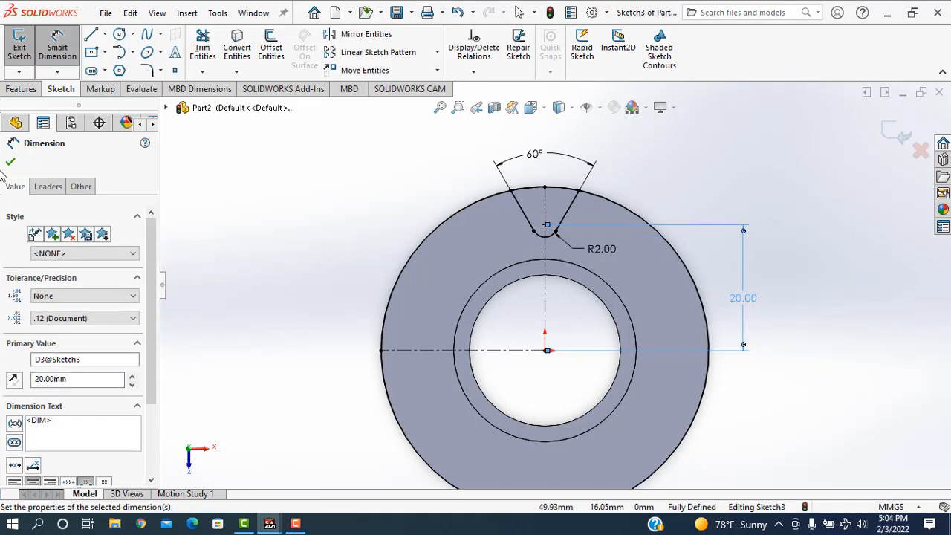
{"action": "left_click", "coordinate": [9, 164]}
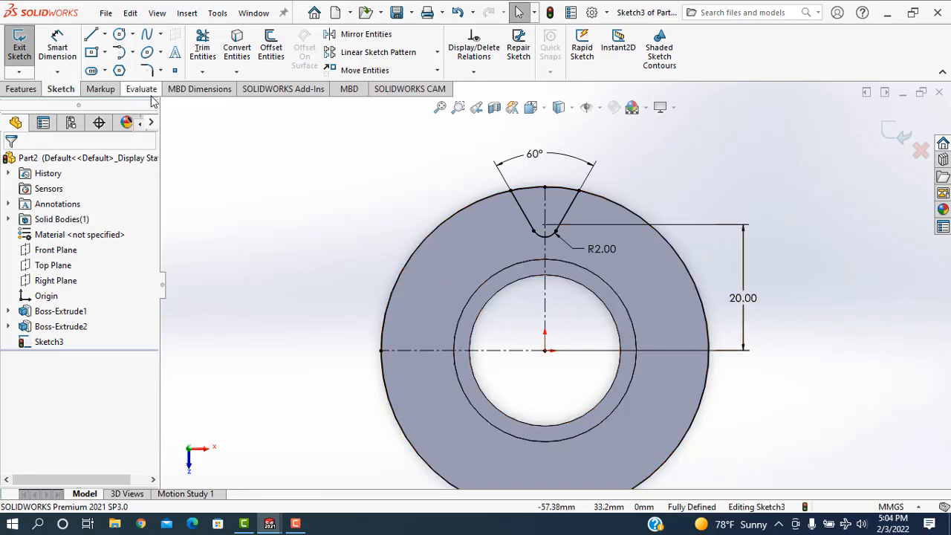
Trim away the sketched outer circle outside the notch, keeping only the arc that closes the notch's mouth.
{"action": "left_click", "coordinate": [199, 56]}
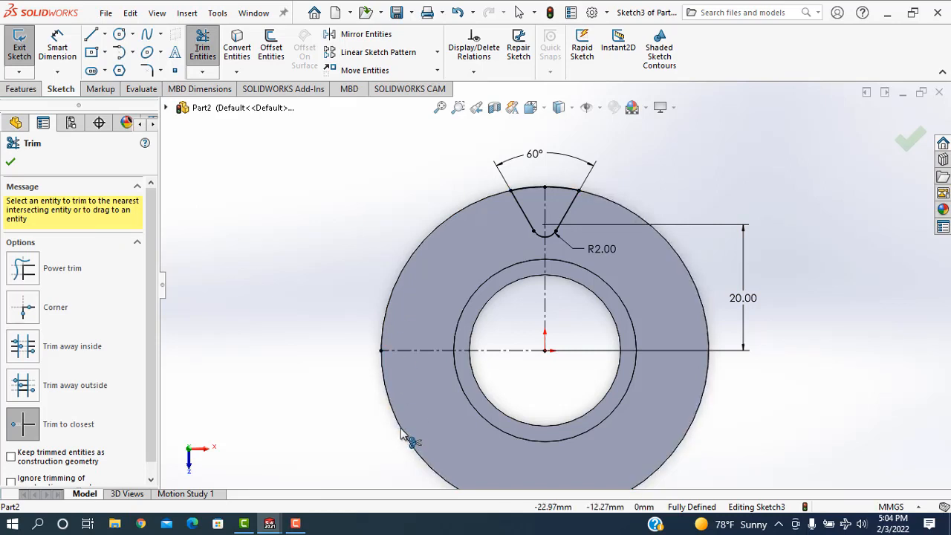
{"action": "left_click", "coordinate": [8, 163]}
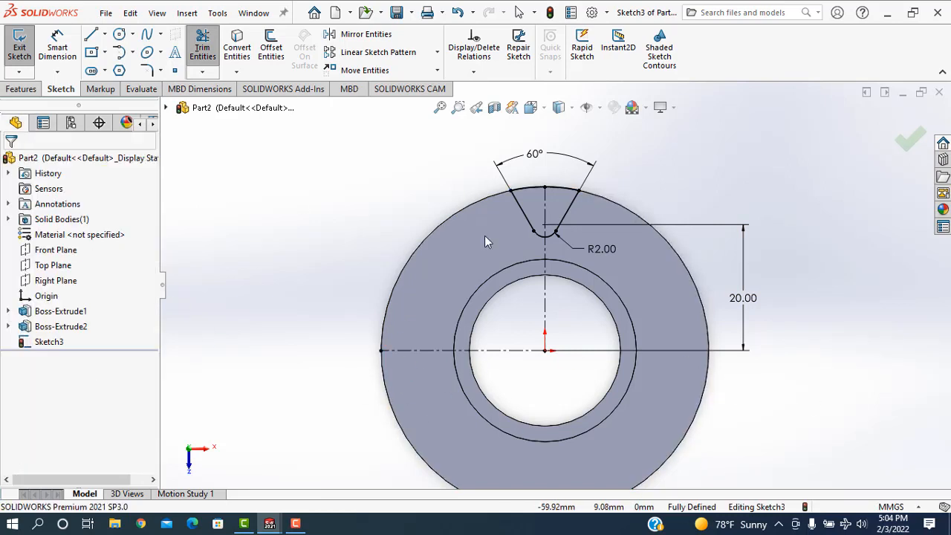
Circular-pattern the notch's closing arc, two slanted sides and rounded bottom about the origin, with 12 equally spaced instances over 360°.
{"action": "left_click", "coordinate": [437, 53]}
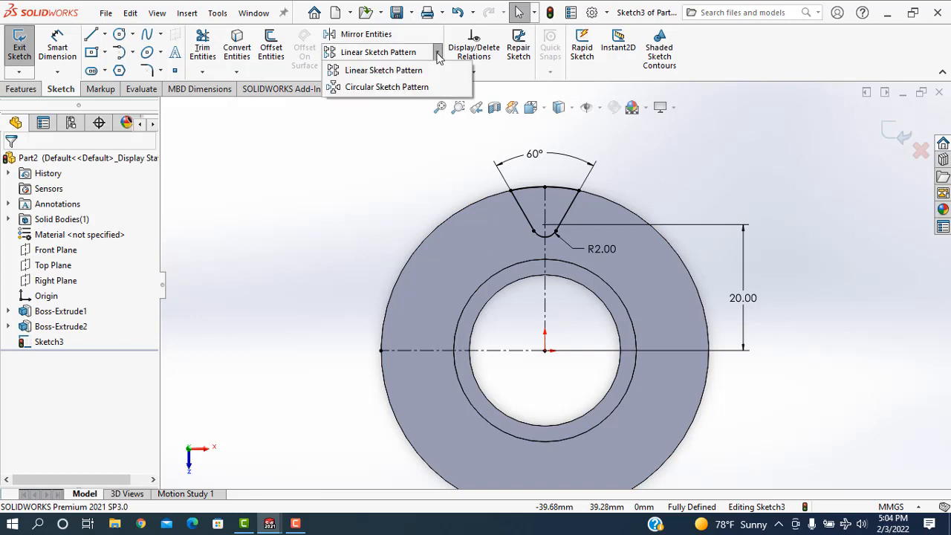
{"action": "left_click", "coordinate": [387, 87]}
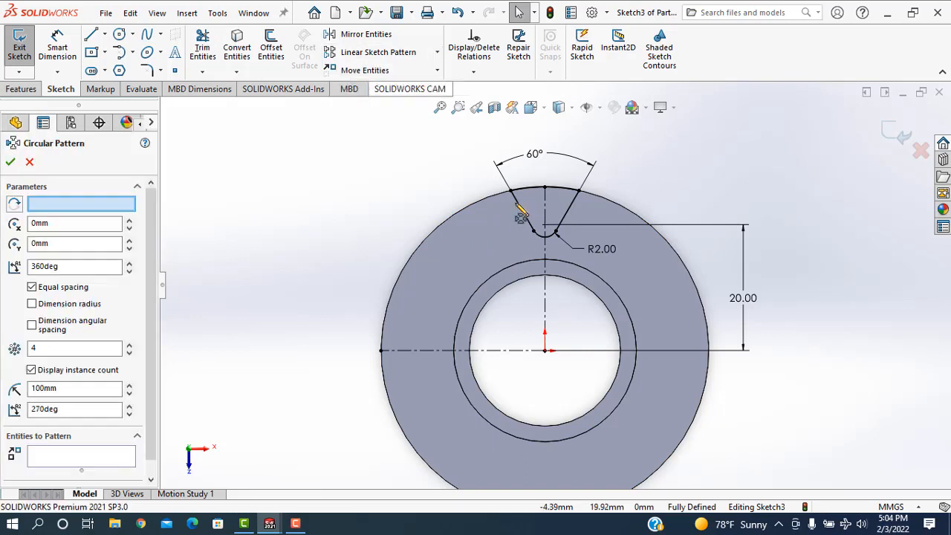
{"action": "left_click", "coordinate": [543, 206]}
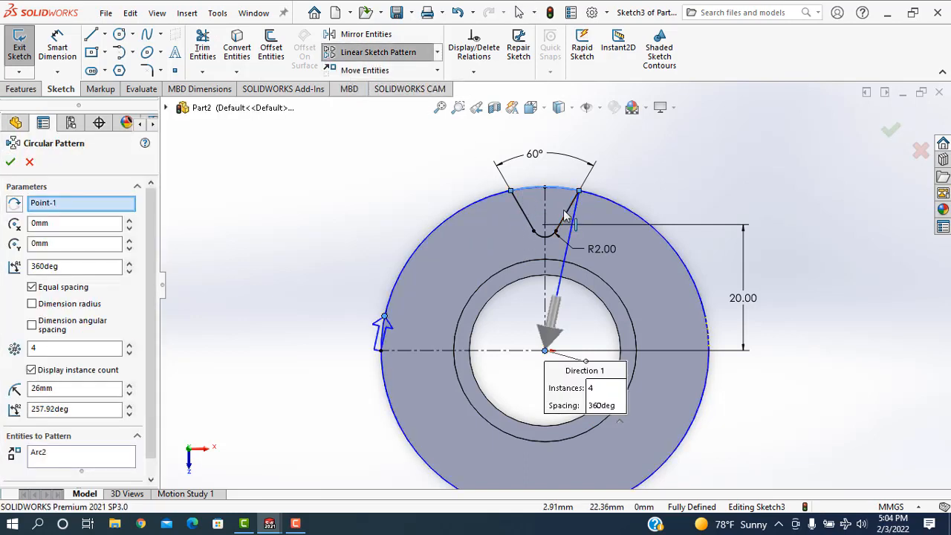
{"action": "left_click", "coordinate": [568, 217]}
{"action": "left_click", "coordinate": [546, 234]}
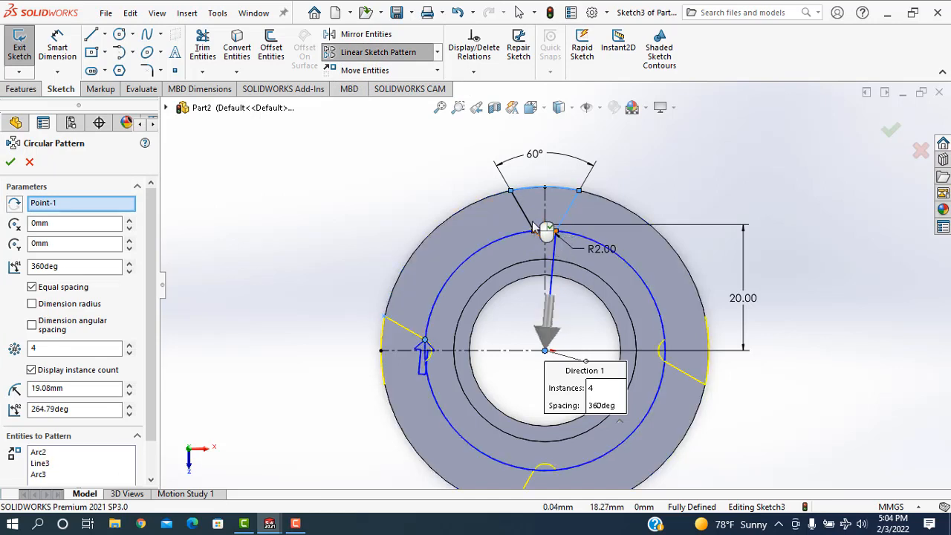
{"action": "left_click", "coordinate": [530, 224]}
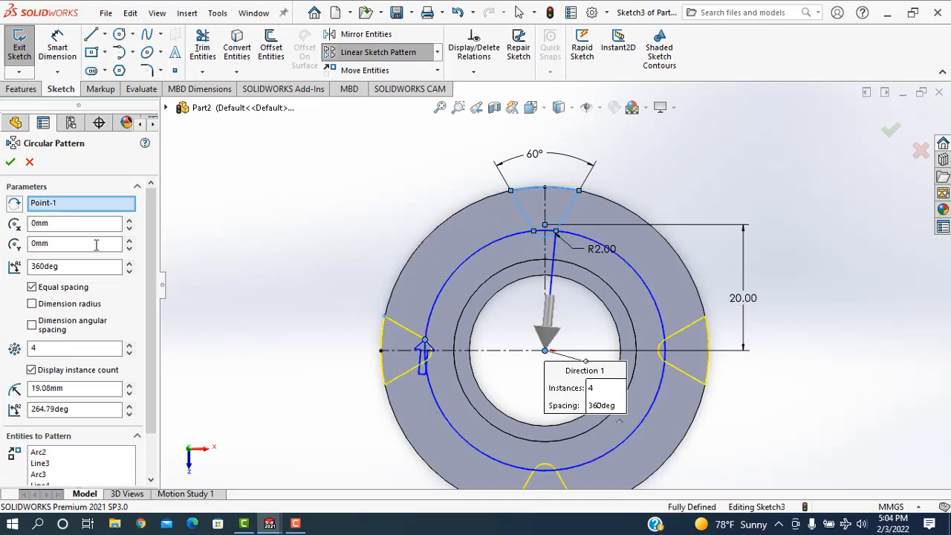
{"action": "left_click", "coordinate": [51, 353]}
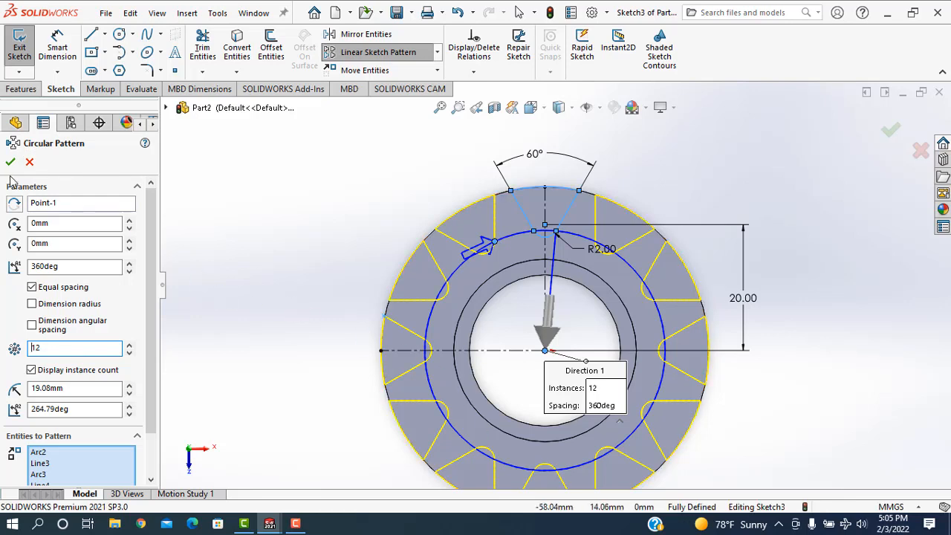
{"action": "key", "text": "Return"}
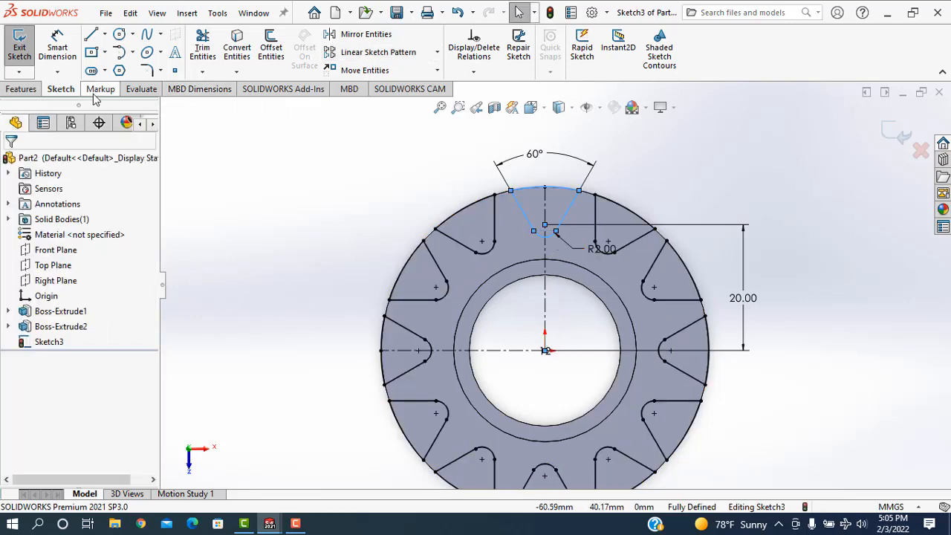
Extrude-cut the patterned notch profiles through the full thickness of the ring.
{"action": "left_click", "coordinate": [21, 88]}
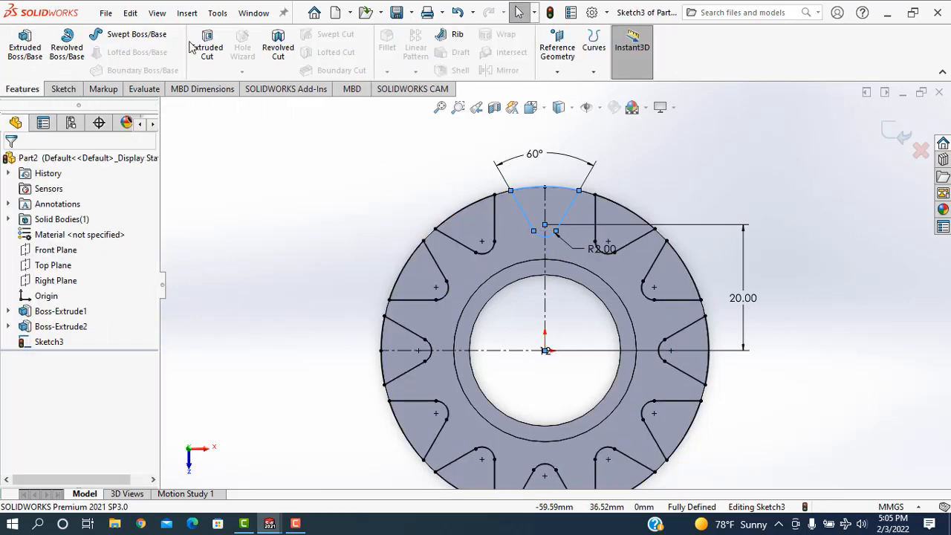
{"action": "left_click", "coordinate": [206, 53]}
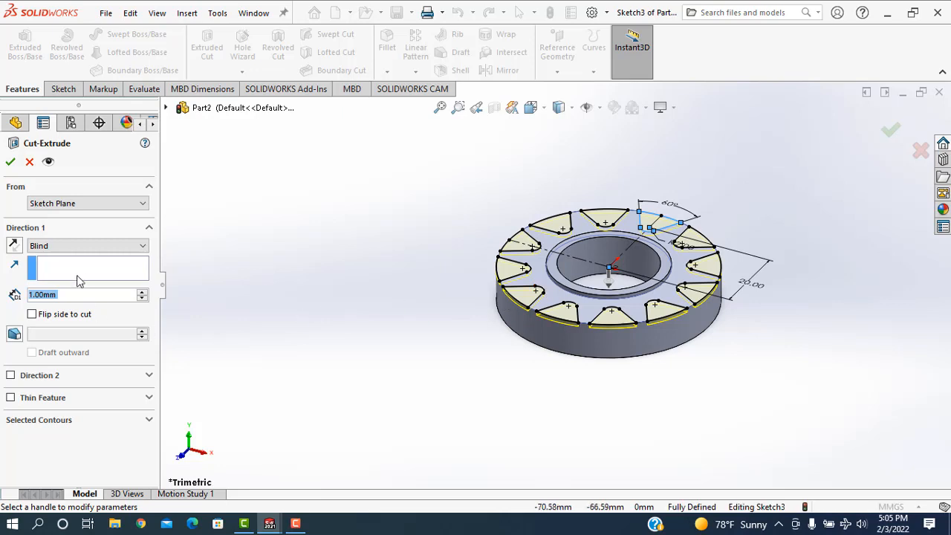
{"action": "left_click", "coordinate": [70, 246]}
{"action": "left_click", "coordinate": [52, 265]}
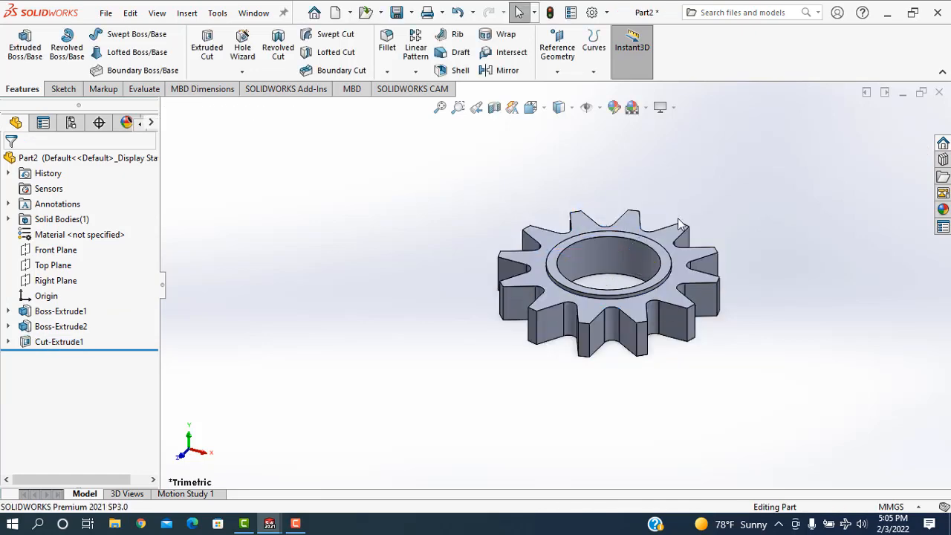
Start a new sketch on the Front Plane, with the view normal to it.
{"action": "middle_click_drag", "start_coordinate": [734, 221], "coordinate": [723, 263]}
{"action": "scroll", "coordinate": [669, 316], "scroll_direction": "down", "scroll_amount": 3}
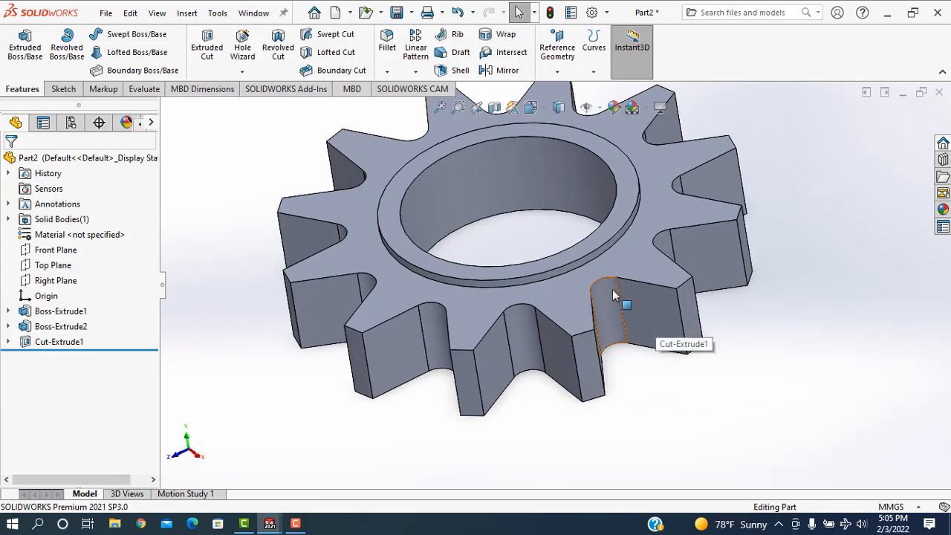
{"action": "left_click", "coordinate": [56, 251]}
{"action": "left_click", "coordinate": [132, 231]}
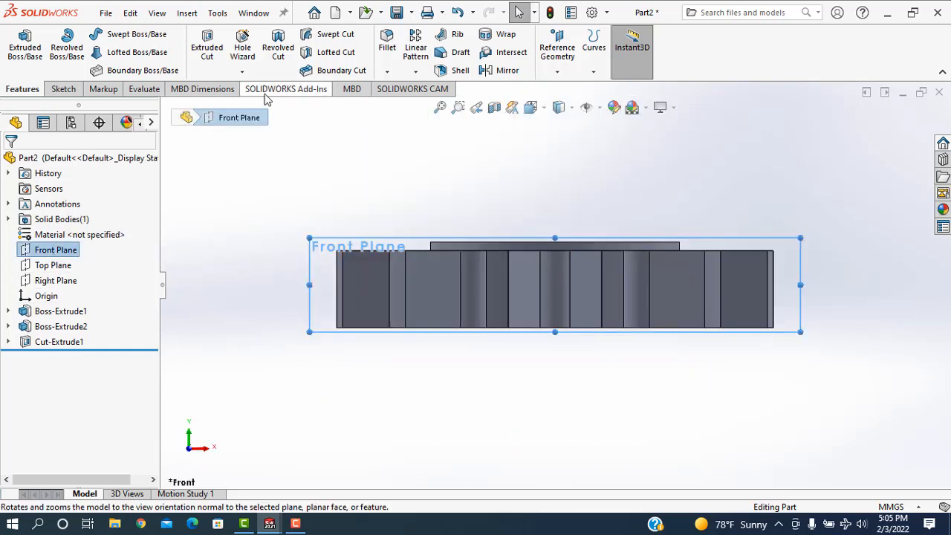
{"action": "right_click", "coordinate": [302, 207]}
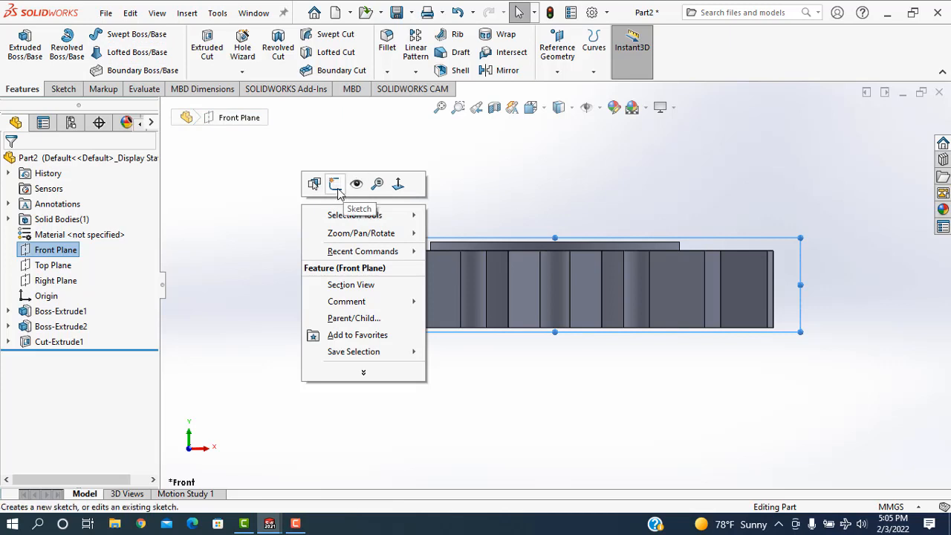
{"action": "left_click", "coordinate": [335, 184]}
Draw a vertical construction line from the origin up past the top of the collar.
{"action": "left_click", "coordinate": [105, 34]}
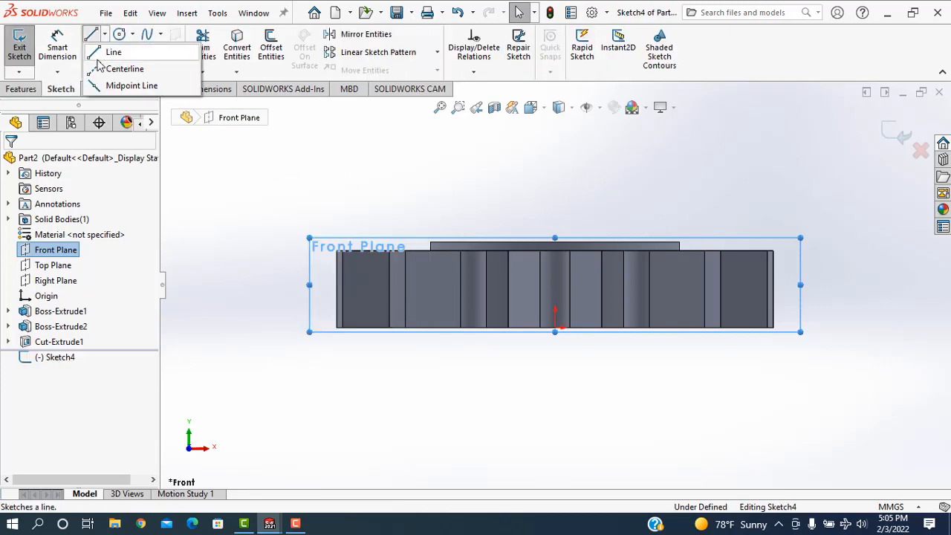
{"action": "left_click", "coordinate": [112, 69]}
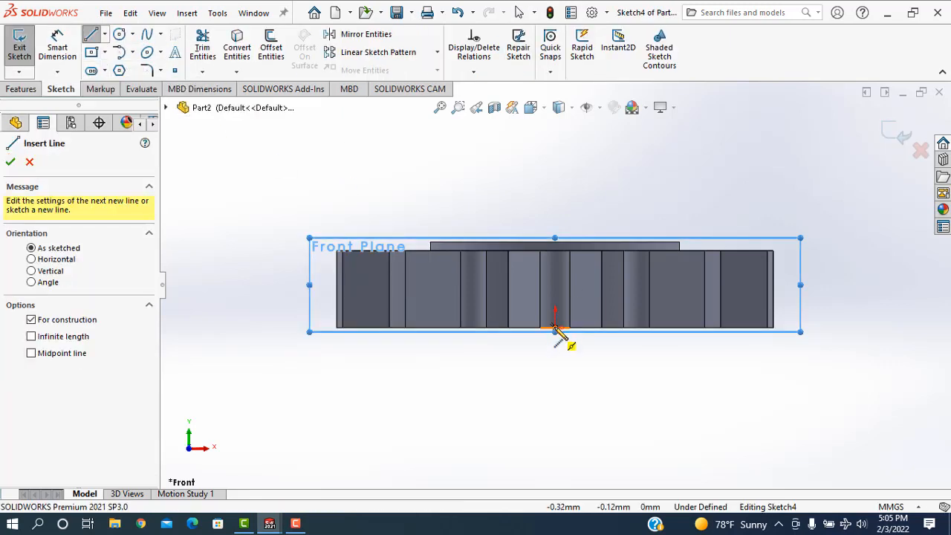
{"action": "left_click_drag", "start_coordinate": [573, 191], "coordinate": [555, 146]}
{"action": "right_click", "coordinate": [624, 180]}
{"action": "left_click", "coordinate": [610, 136]}
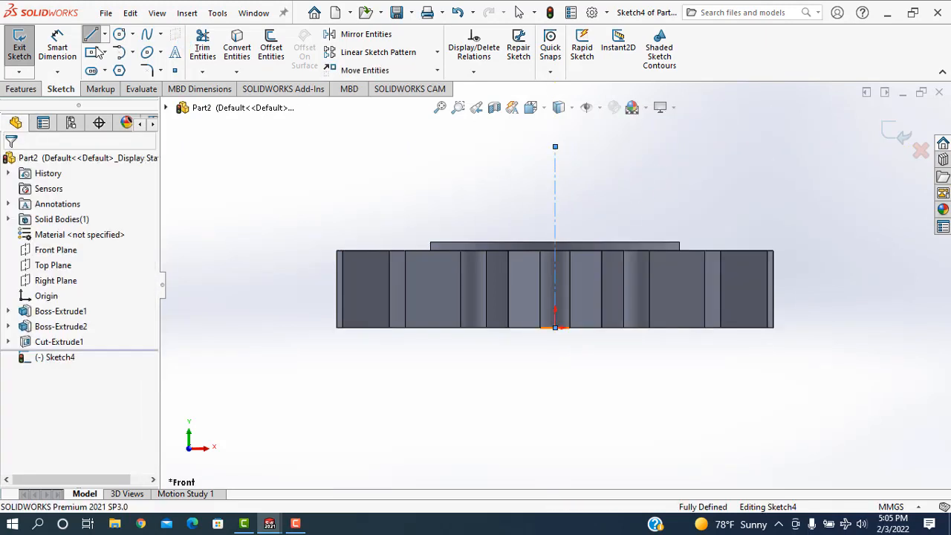
{"action": "key", "text": "l"}
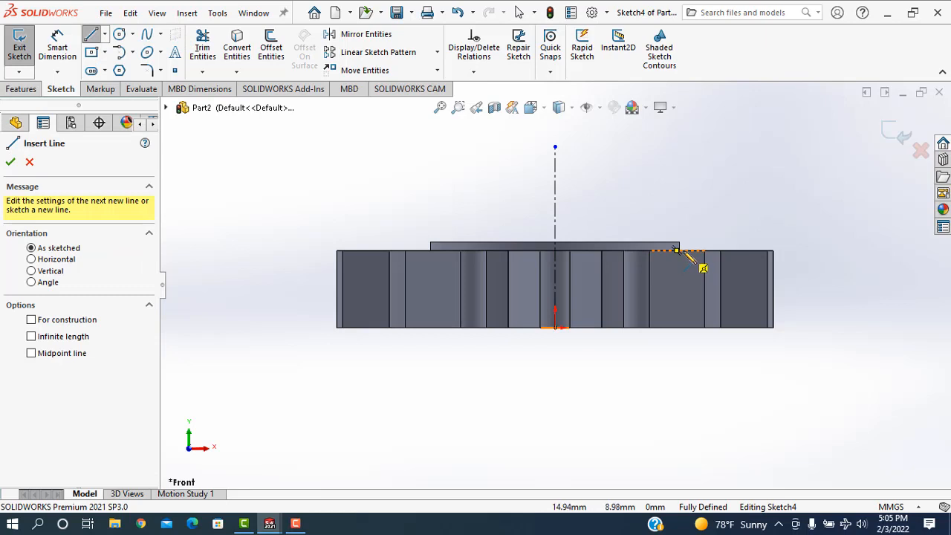
{"action": "left_click", "coordinate": [677, 250]}
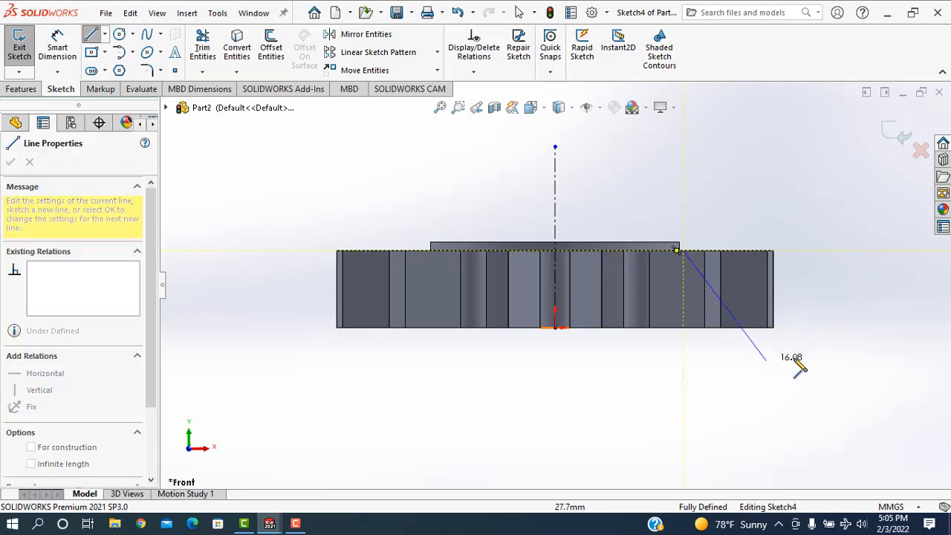
{"action": "key", "text": "Escape"}
{"action": "key", "text": "Escape"}
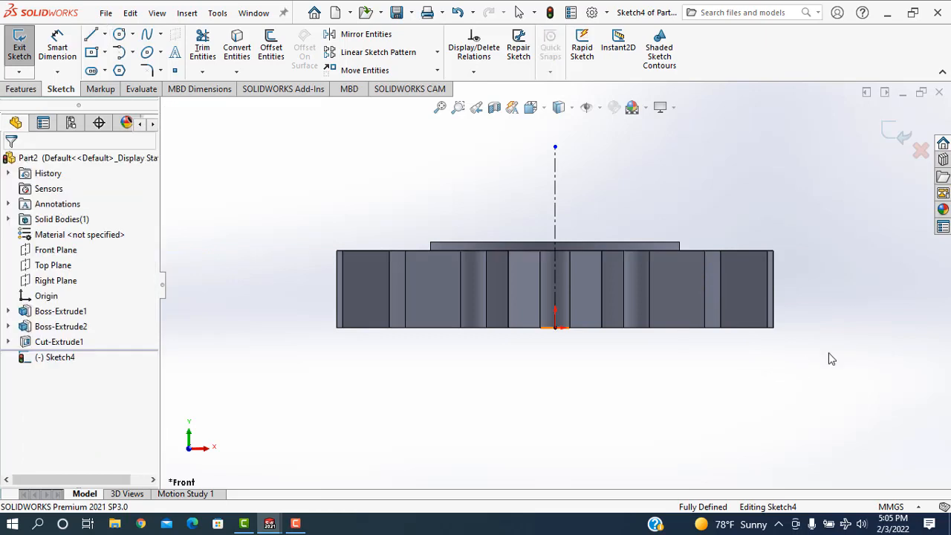
Try a slanted line from the collar's lower outer corner past the ring's outer edge plus a steep line upward, and undo both.
{"action": "key", "text": "l"}
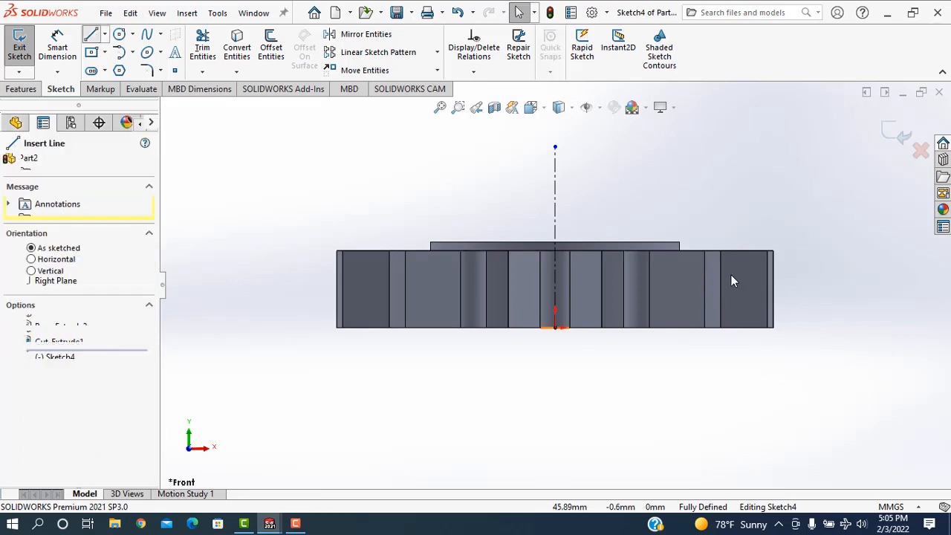
{"action": "scroll", "coordinate": [744, 275], "scroll_direction": "down", "scroll_amount": 3}
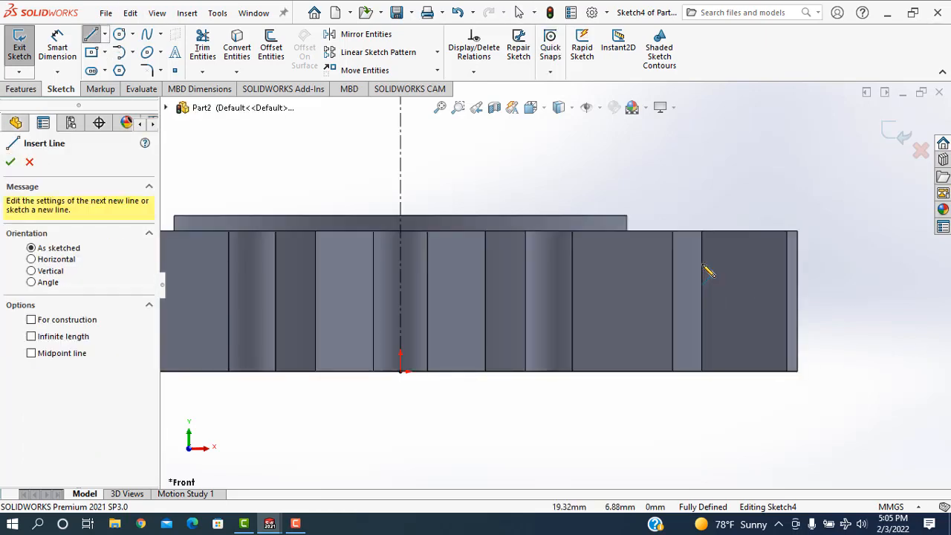
{"action": "left_click", "coordinate": [627, 232]}
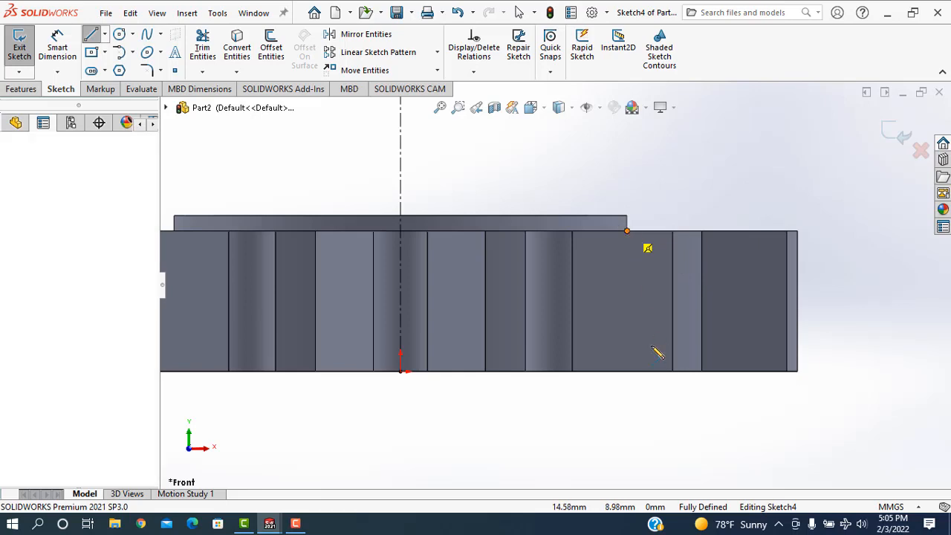
{"action": "left_click", "coordinate": [838, 341]}
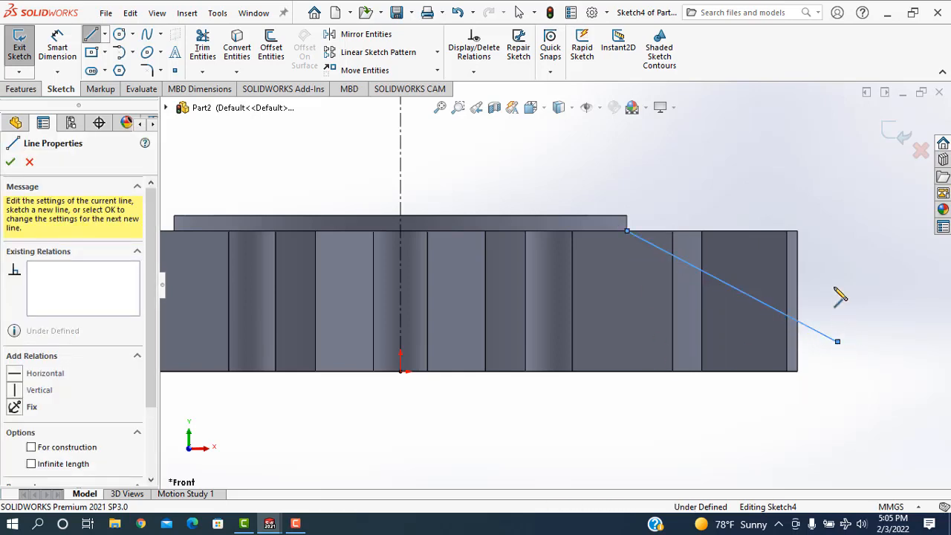
{"action": "left_click", "coordinate": [829, 211]}
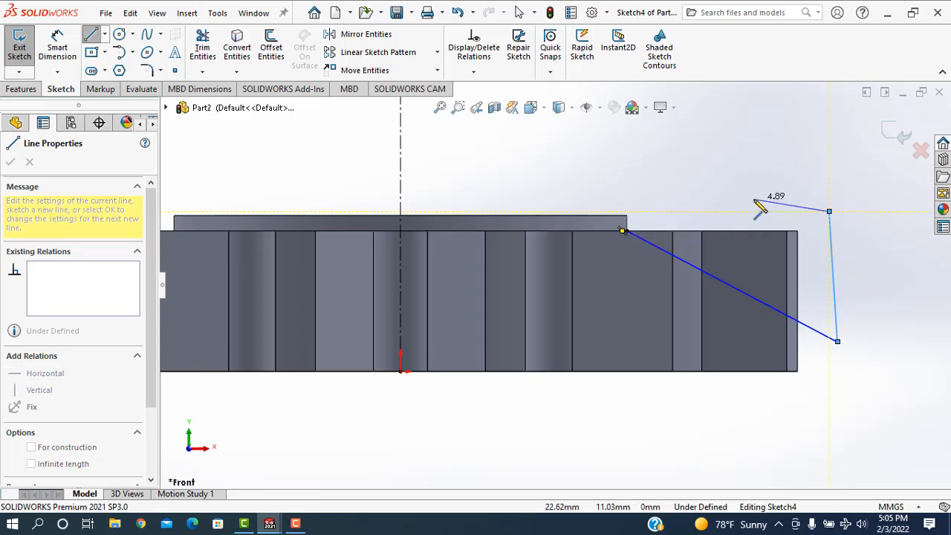
{"action": "key", "text": "Escape"}
{"action": "key", "text": "ctrl+z"}
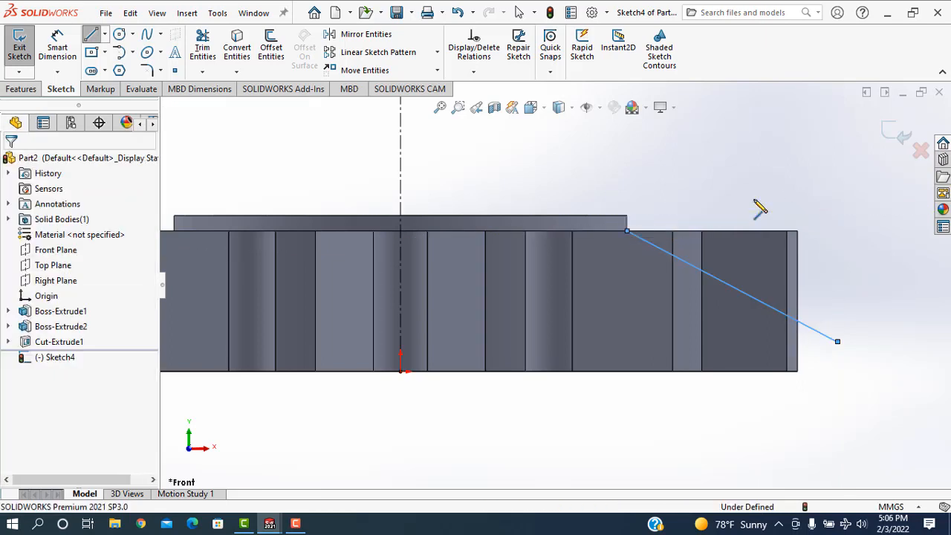
{"action": "key", "text": "ctrl+z"}
{"action": "key", "text": "Escape"}
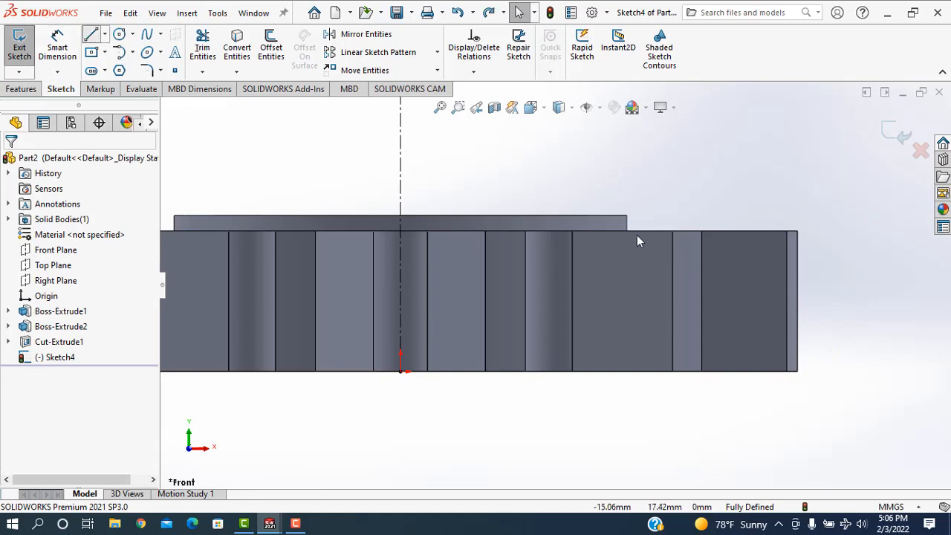
Sketch a closed triangle from the collar's lower outer corner: a slanted line about 14.5 mm, a vertical line about 6.3 mm, and a closing line.
{"action": "key", "text": "l"}
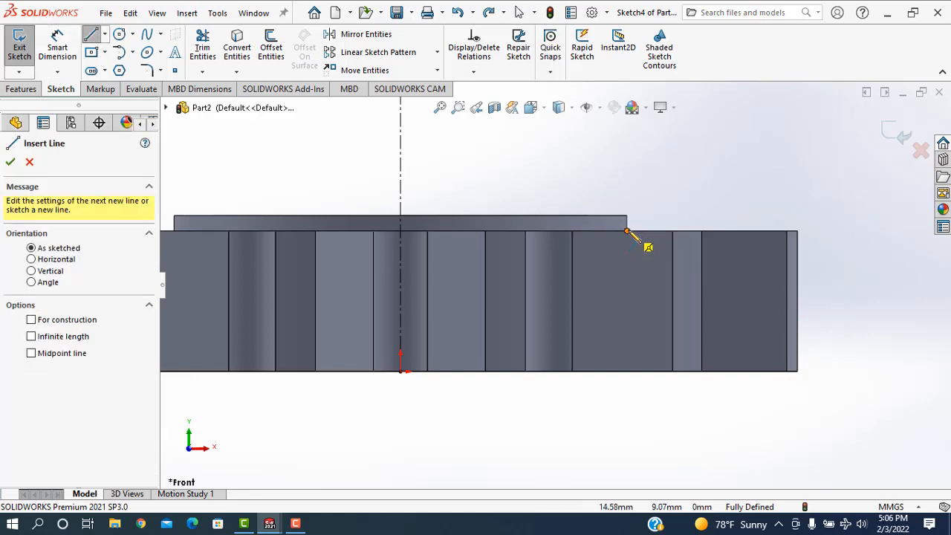
{"action": "left_click", "coordinate": [627, 232]}
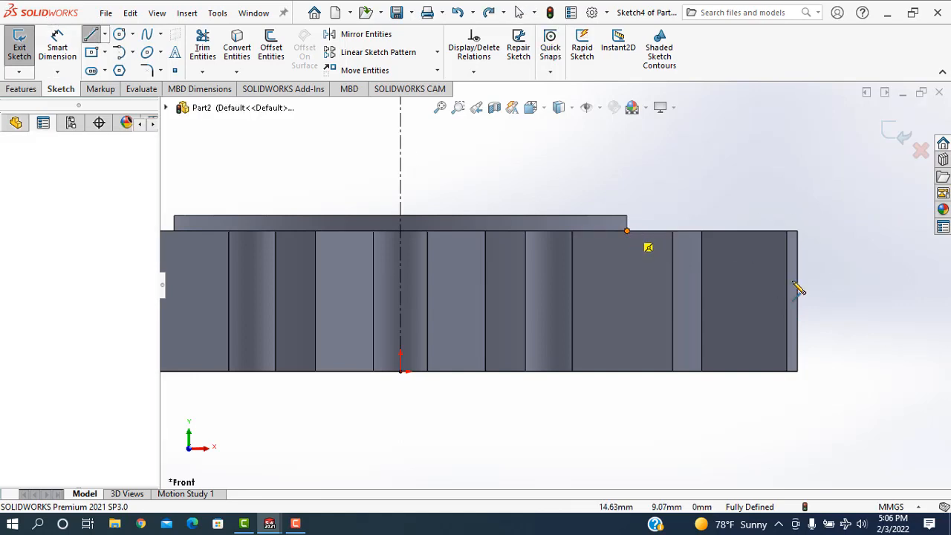
{"action": "left_click", "coordinate": [839, 311]}
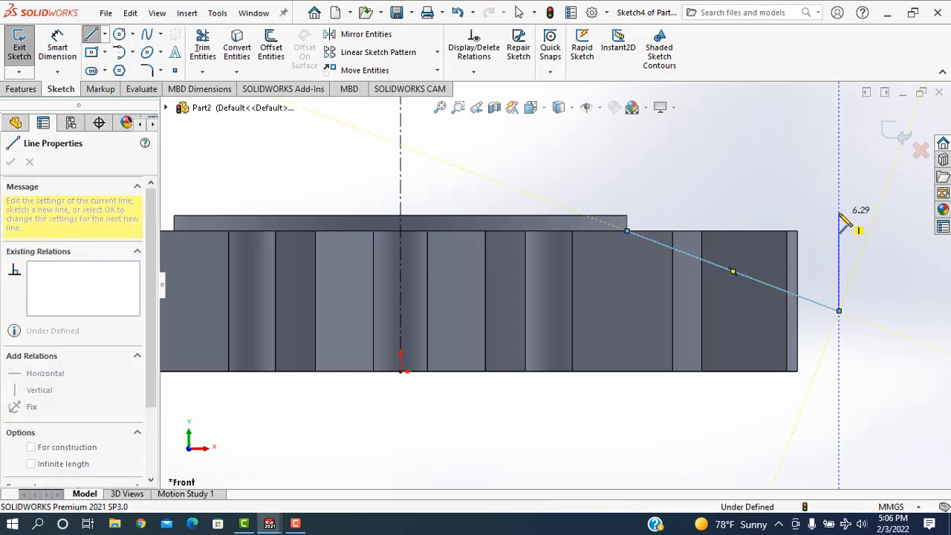
{"action": "left_click", "coordinate": [839, 214]}
{"action": "left_click", "coordinate": [628, 231]}
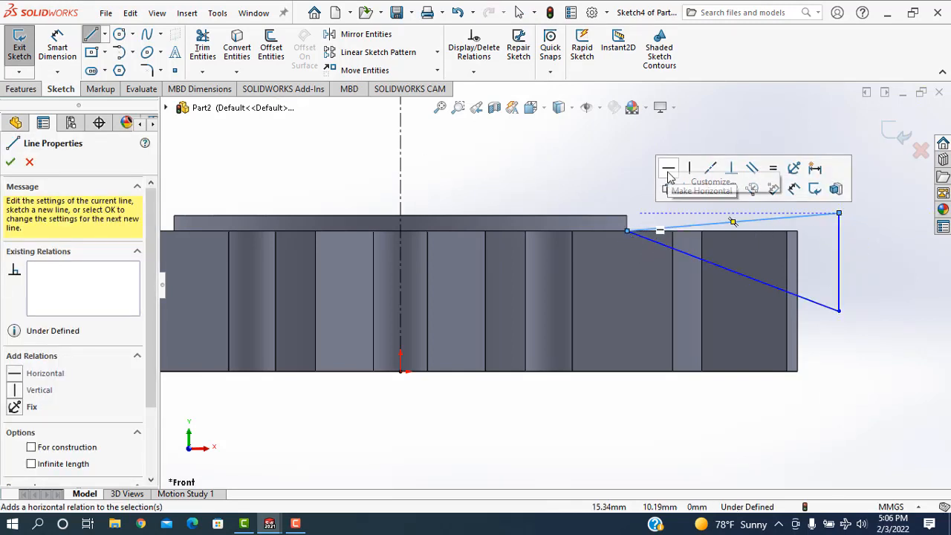
{"action": "right_click", "coordinate": [586, 165]}
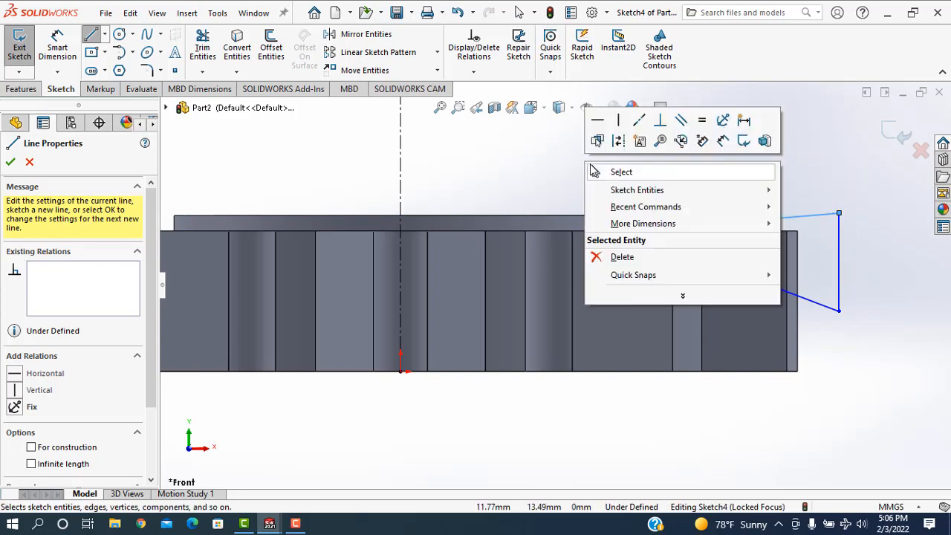
{"action": "key", "text": "Escape"}
{"action": "key", "text": "Escape"}
{"action": "key", "text": "Escape"}
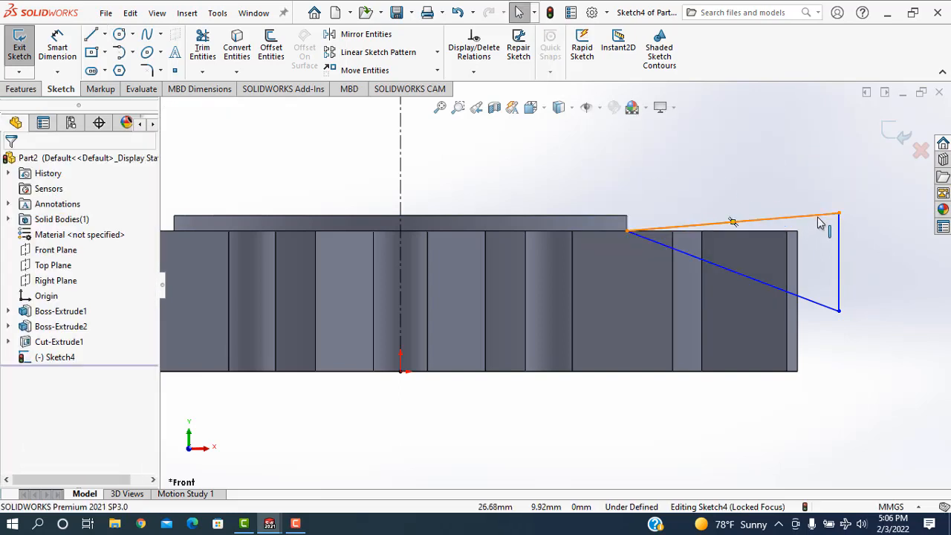
Make the triangle's upper line collinear with the top edge of the toothed ring.
{"action": "left_click", "coordinate": [767, 236]}
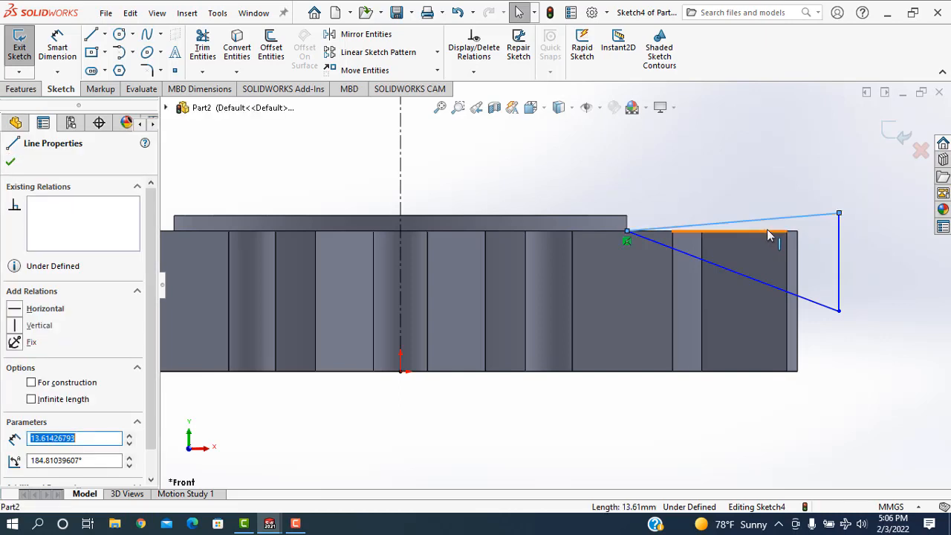
{"action": "left_click", "coordinate": [768, 232], "text": "ctrl"}
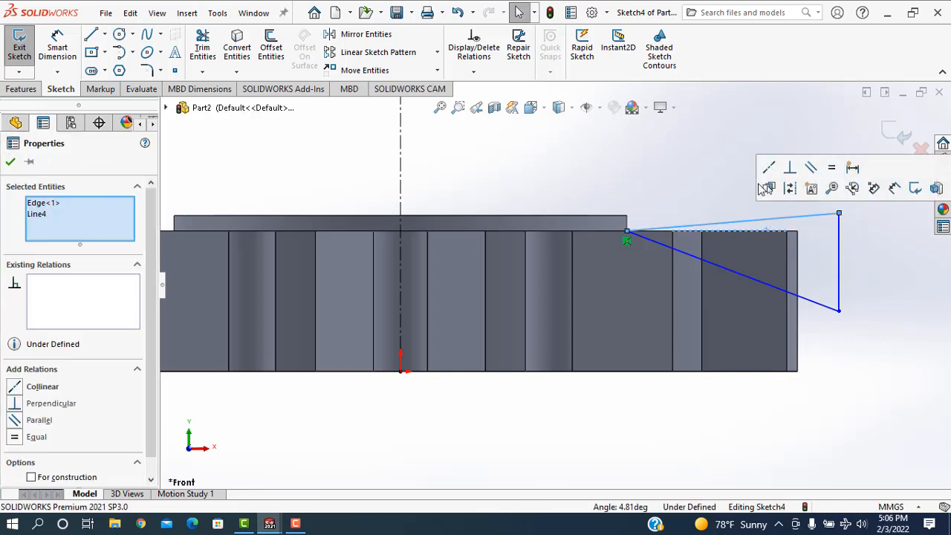
{"action": "left_click", "coordinate": [771, 168]}
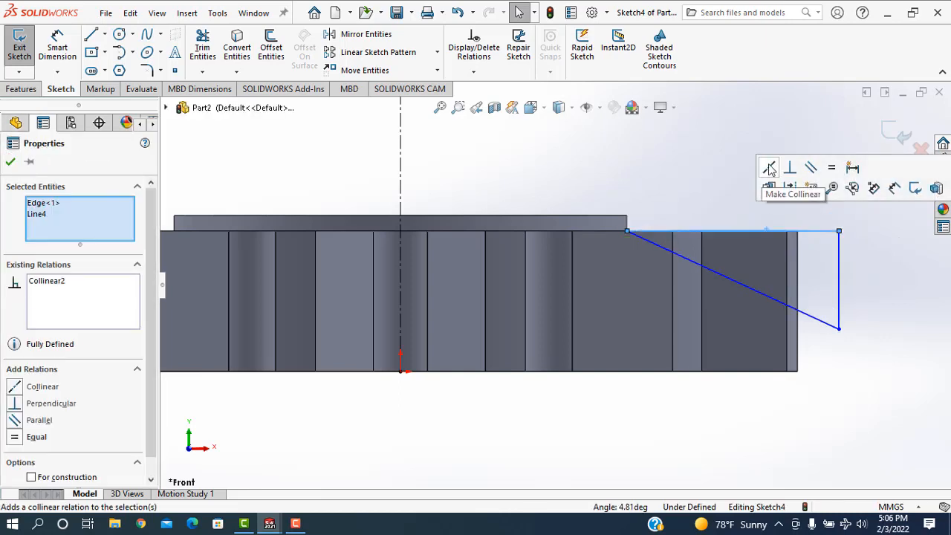
{"action": "left_click", "coordinate": [10, 163]}
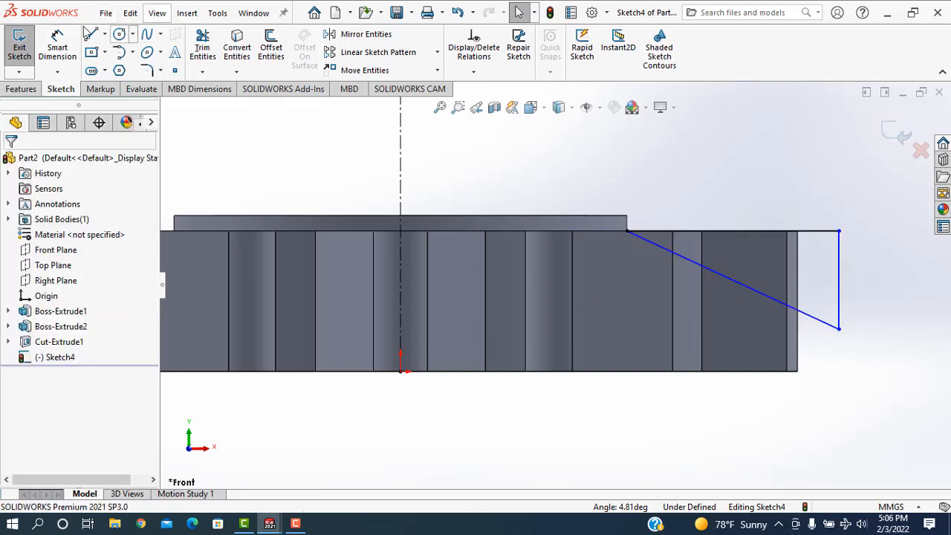
Dimension the angle between the triangle's upper line and its slanted line as 15°.
{"action": "left_click", "coordinate": [59, 49]}
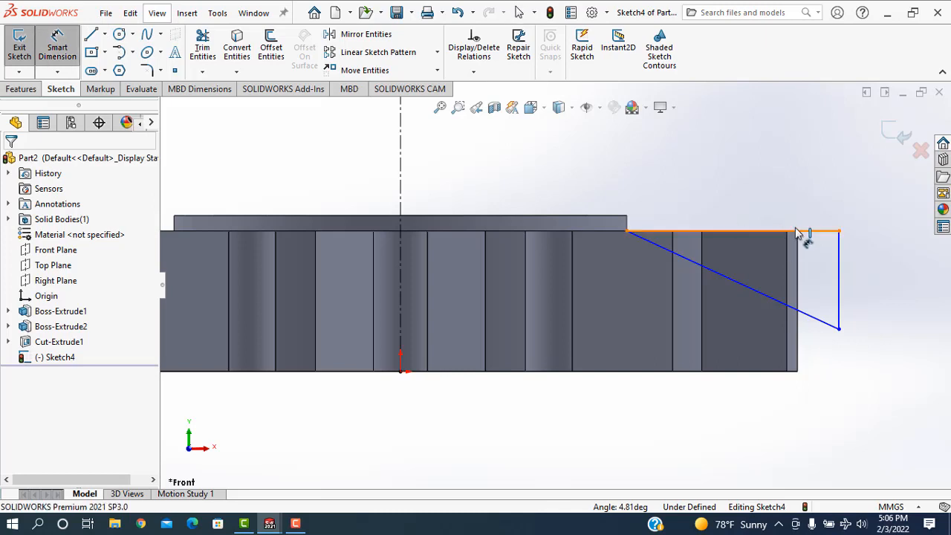
{"action": "left_click", "coordinate": [824, 322]}
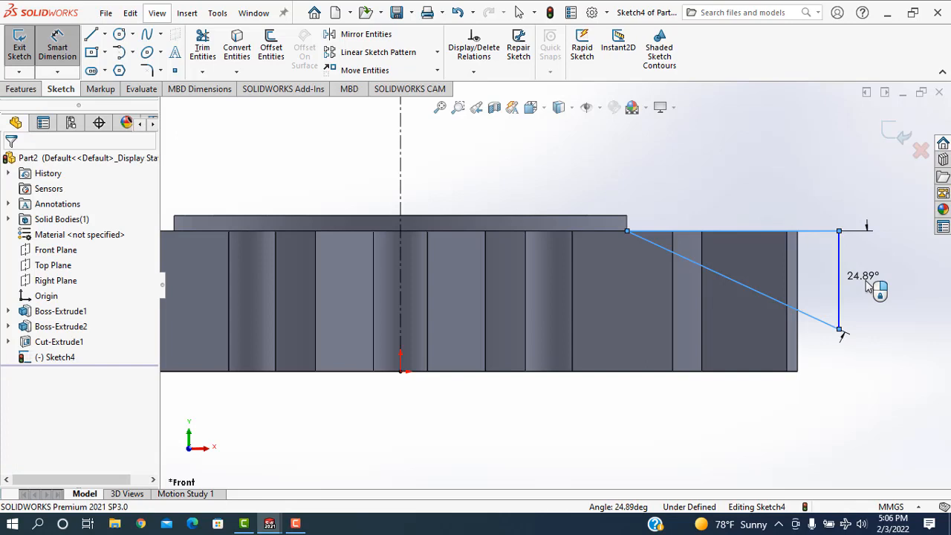
{"action": "left_click", "coordinate": [867, 286]}
{"action": "type", "text": "15"}
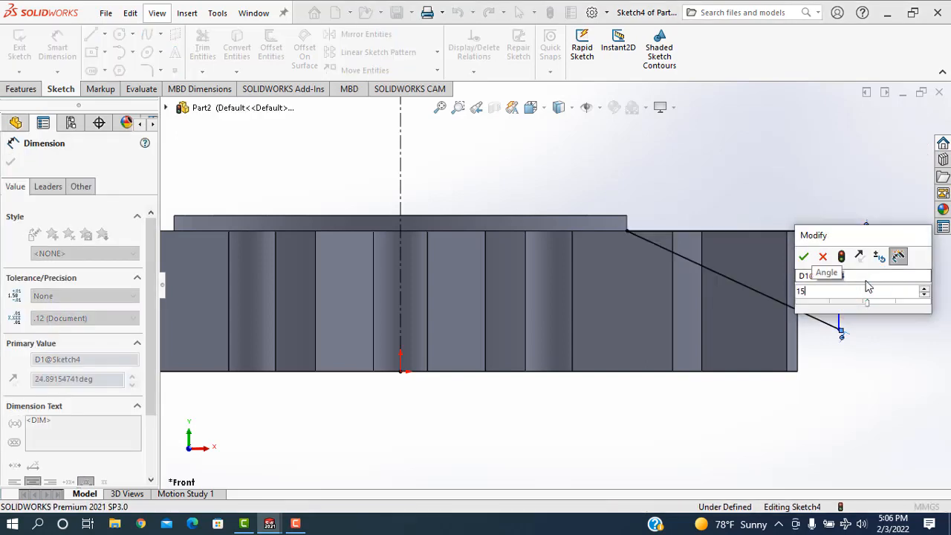
{"action": "left_click", "coordinate": [823, 257]}
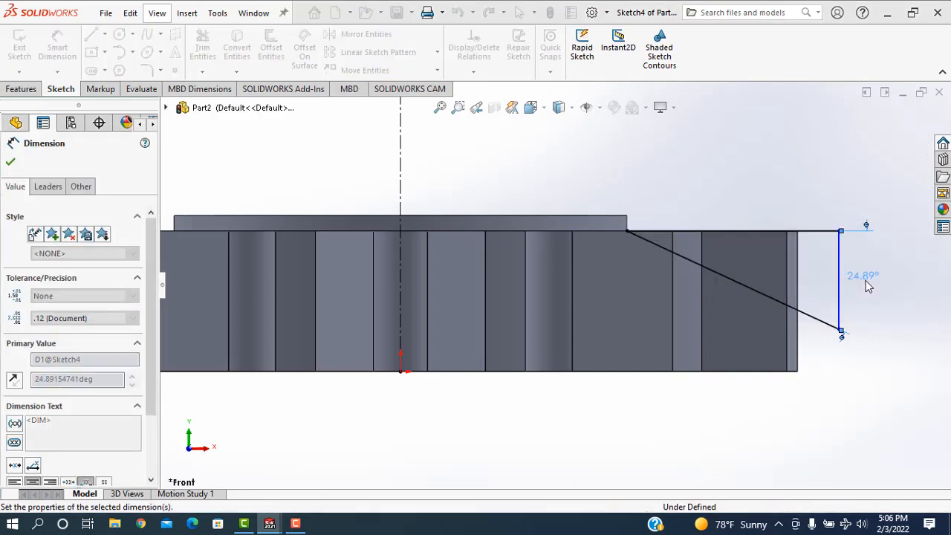
{"action": "left_click", "coordinate": [12, 162]}
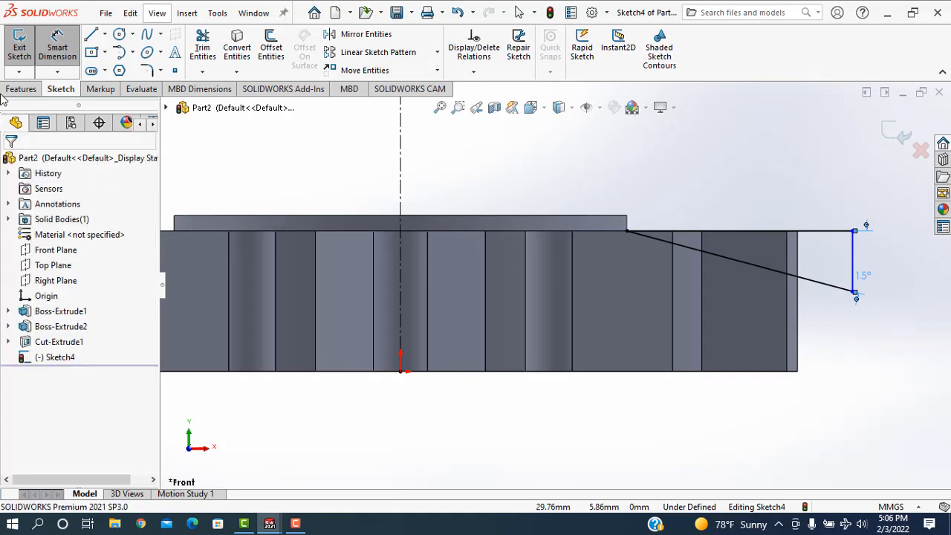
Revolve-cut the triangular profile 360° around the vertical construction line to bevel the tops of the teeth.
{"action": "left_click", "coordinate": [23, 89]}
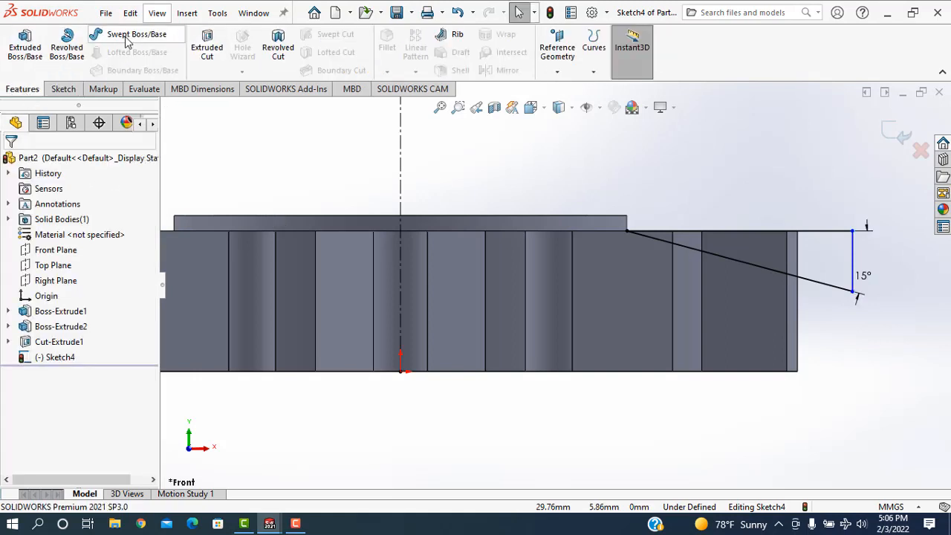
{"action": "left_click", "coordinate": [276, 42]}
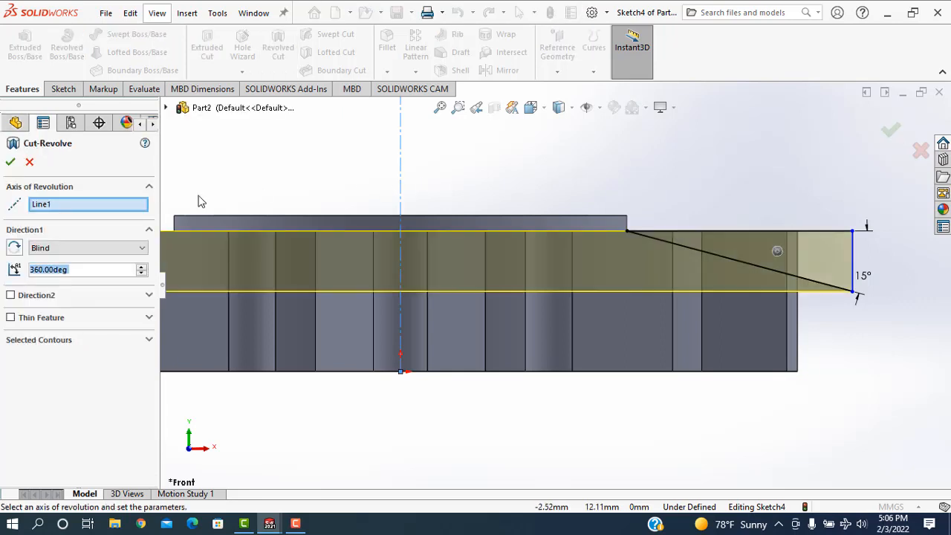
{"action": "left_click", "coordinate": [11, 164]}
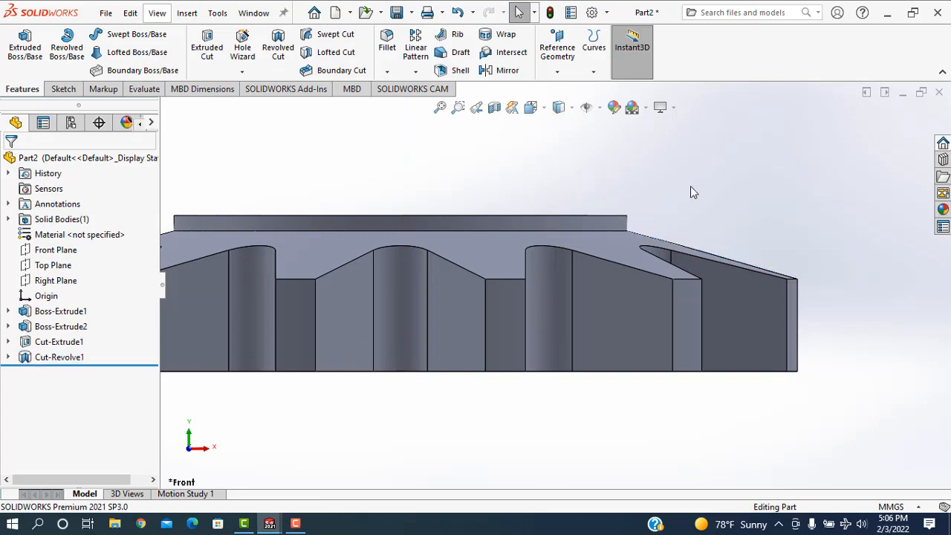
Start inserting an existing part into the model and load Top Rod.SLDPRT from the Shock Absorber folder.
{"action": "middle_click_drag", "start_coordinate": [734, 200], "coordinate": [703, 250]}
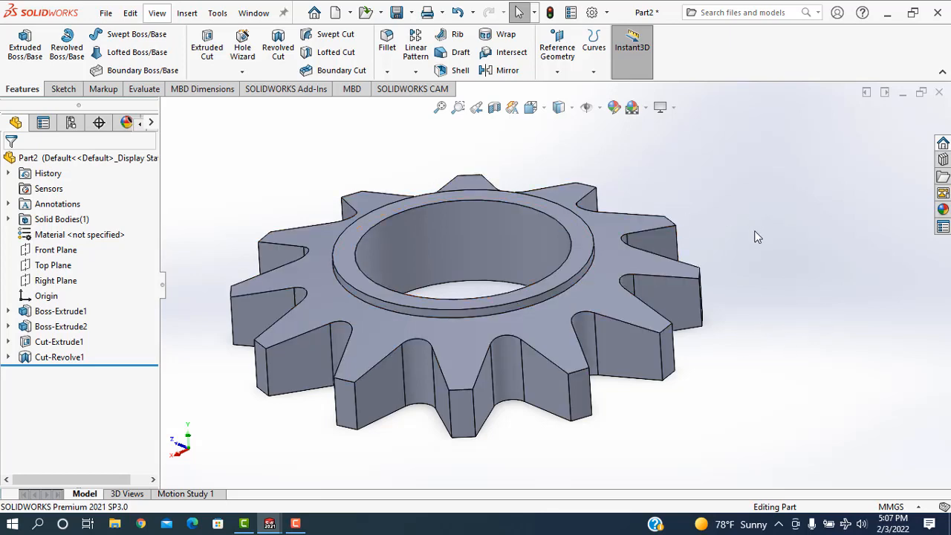
{"action": "mouse_move", "coordinate": [756, 237]}
{"action": "middle_mouse_down"}
{"action": "mouse_move", "coordinate": [765, 240]}
{"action": "mouse_move", "coordinate": [777, 220]}
{"action": "mouse_move", "coordinate": [760, 242]}
{"action": "middle_mouse_up"}
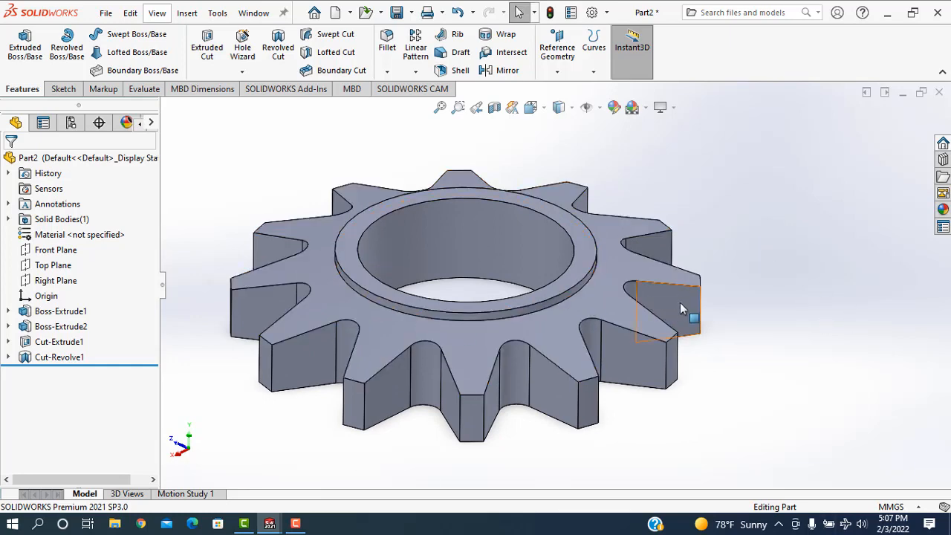
{"action": "middle_click_drag", "start_coordinate": [747, 382], "coordinate": [755, 319]}
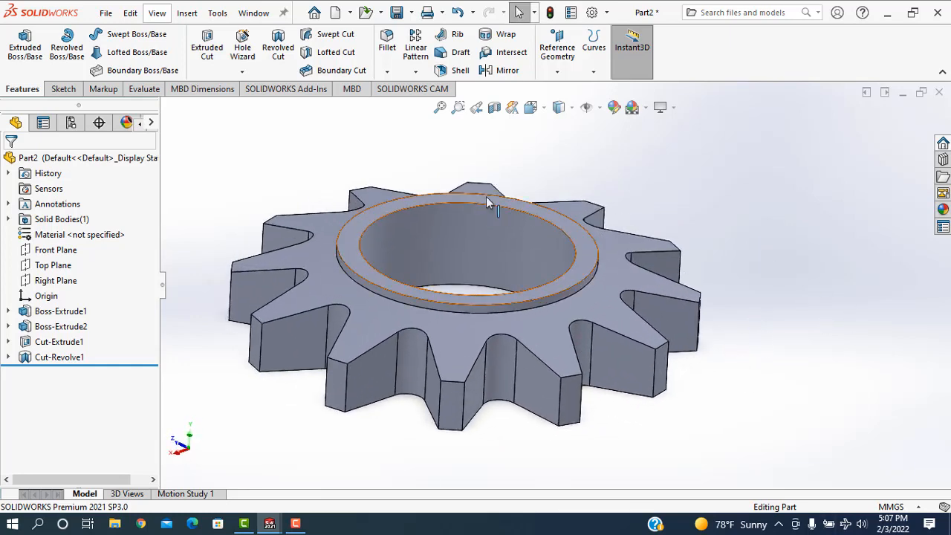
{"action": "left_click", "coordinate": [186, 13]}
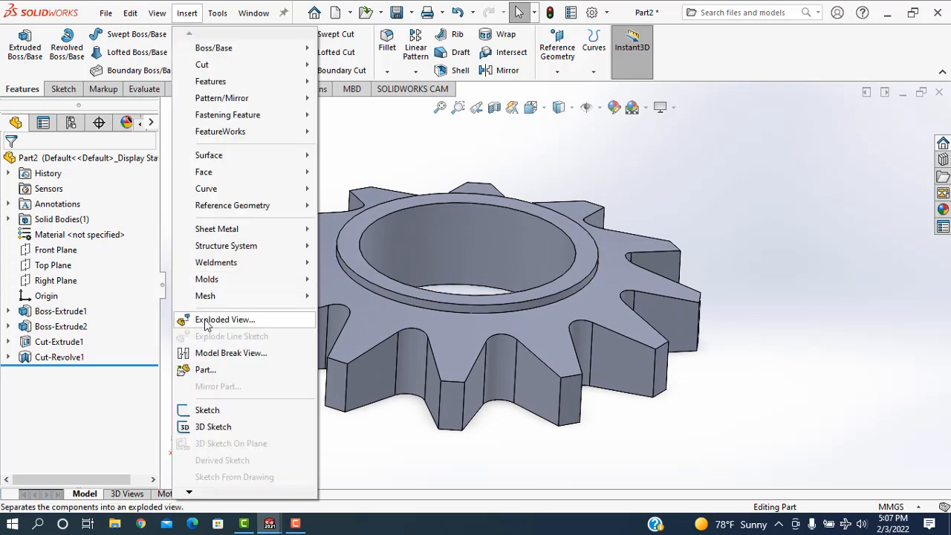
{"action": "left_click", "coordinate": [216, 372]}
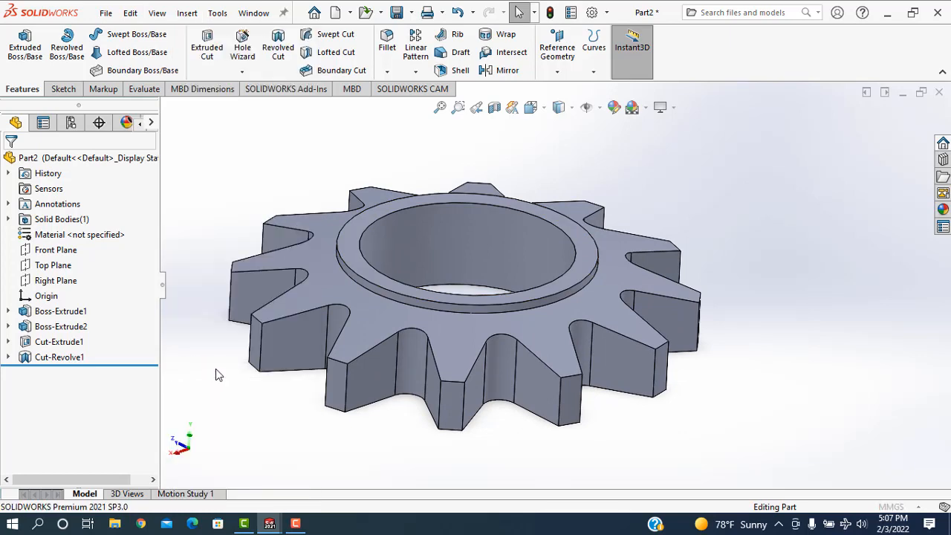
{"action": "left_click_drag", "start_coordinate": [148, 287], "coordinate": [143, 448]}
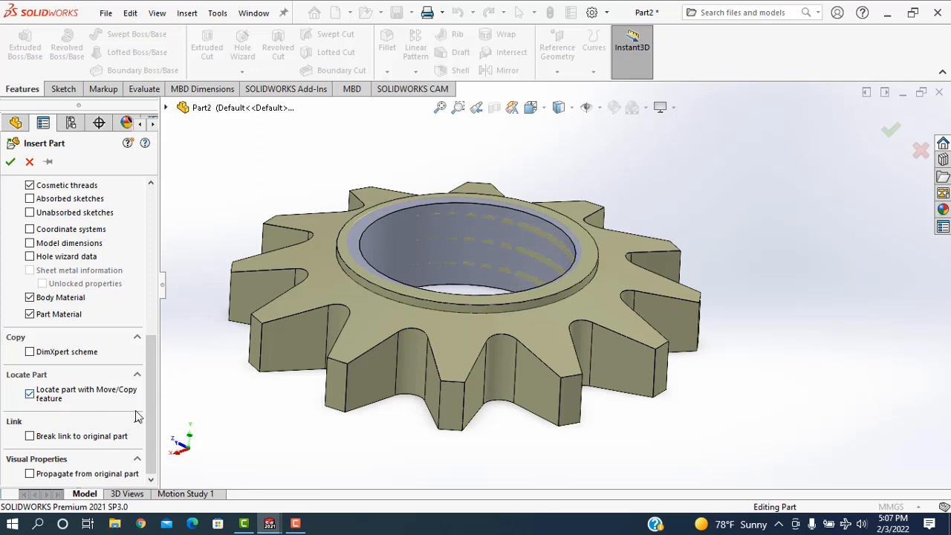
{"action": "left_click_drag", "start_coordinate": [150, 409], "coordinate": [171, 261]}
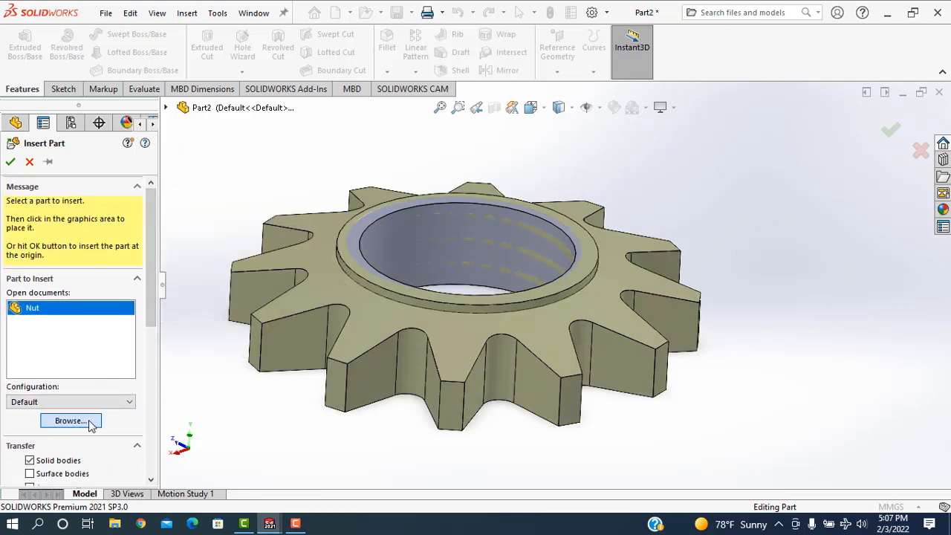
{"action": "left_click", "coordinate": [70, 420]}
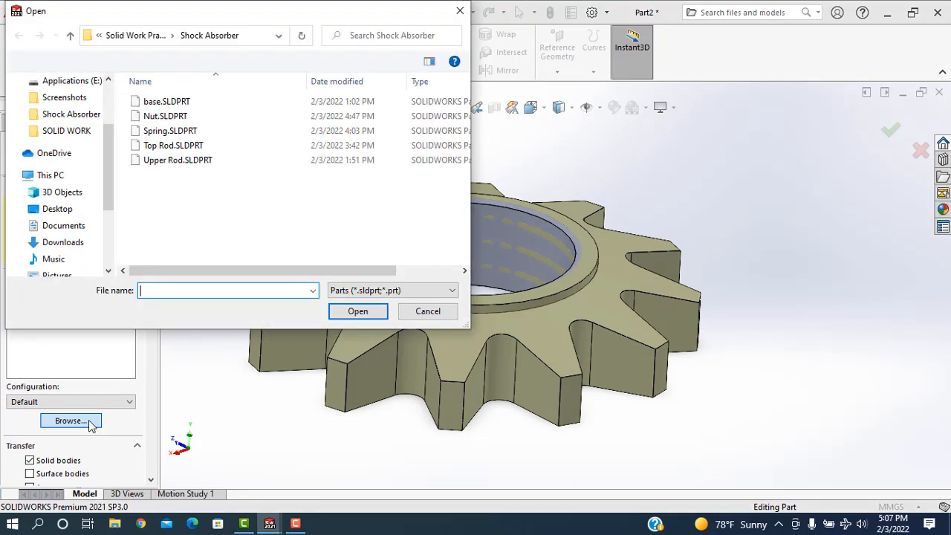
{"action": "left_click", "coordinate": [170, 148]}
{"action": "left_click", "coordinate": [358, 311]}
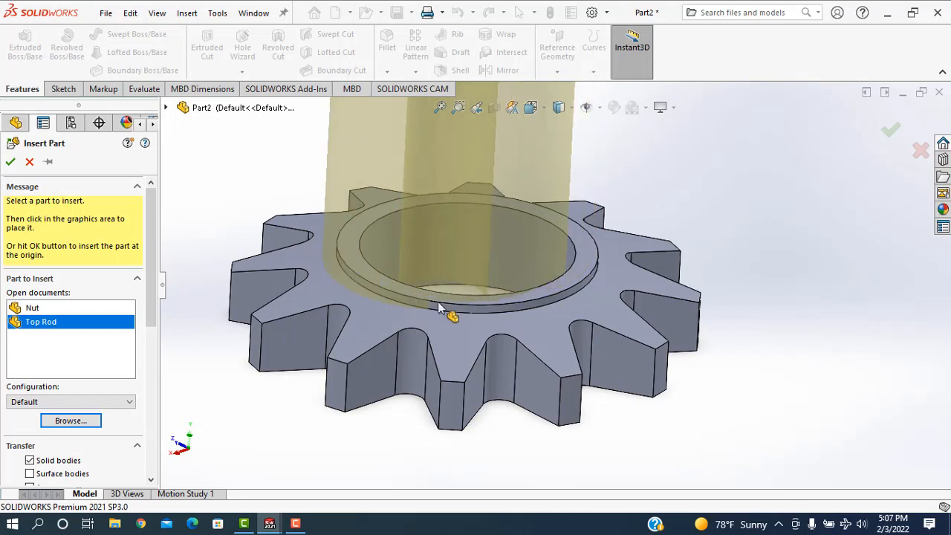
Place the Top Rod at the toothed ring and decline changing the derived part's units to those of the base part.
{"action": "scroll", "coordinate": [483, 350], "scroll_direction": "up", "scroll_amount": 3}
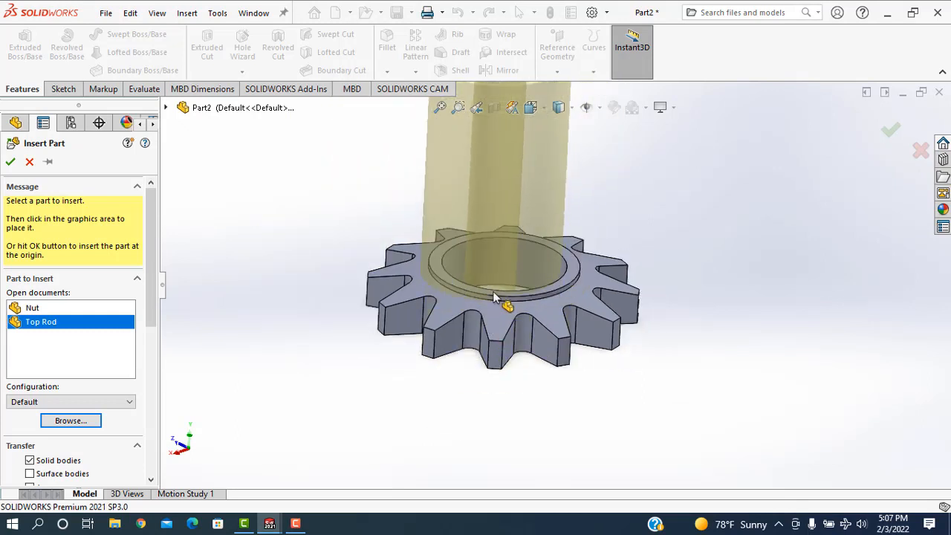
{"action": "scroll", "coordinate": [511, 296], "scroll_direction": "down", "scroll_amount": 3}
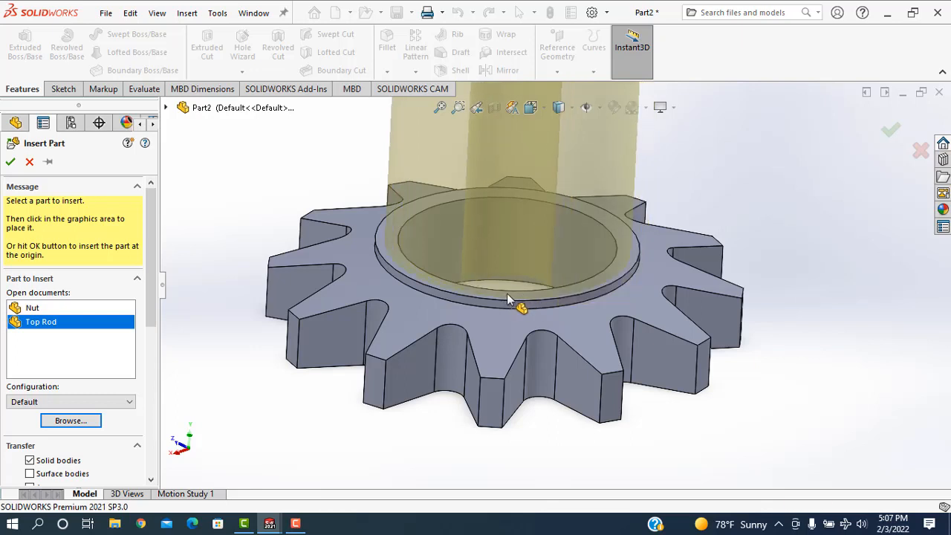
{"action": "left_click", "coordinate": [508, 294]}
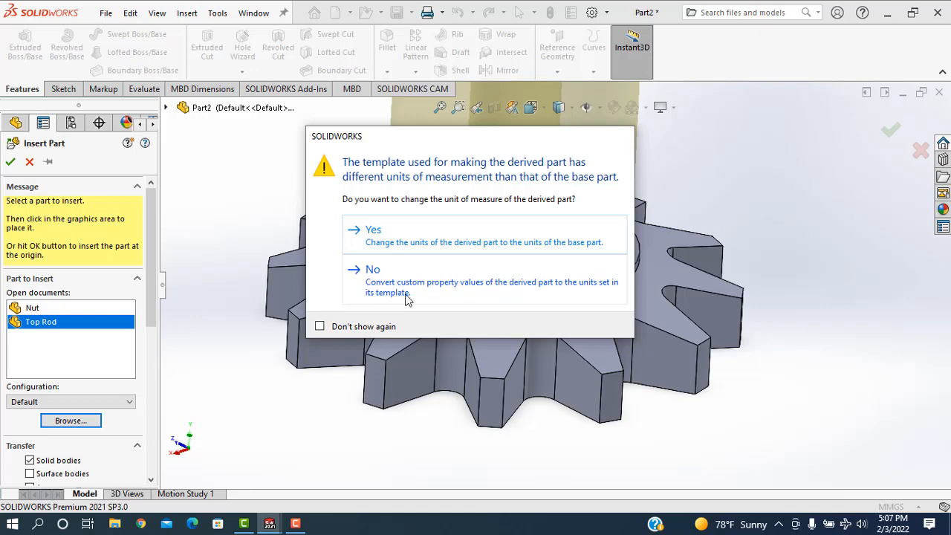
{"action": "left_click", "coordinate": [516, 284]}
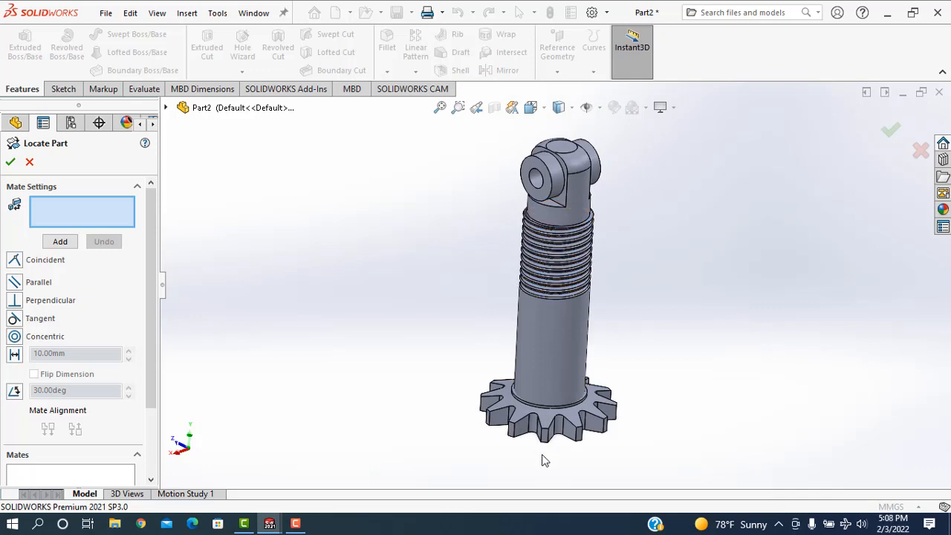
Locate the Top Rod with a 60 mm distance mate between the toothed ring's underside face and the rod's annular end face.
{"action": "middle_click_drag", "start_coordinate": [543, 459], "coordinate": [510, 296]}
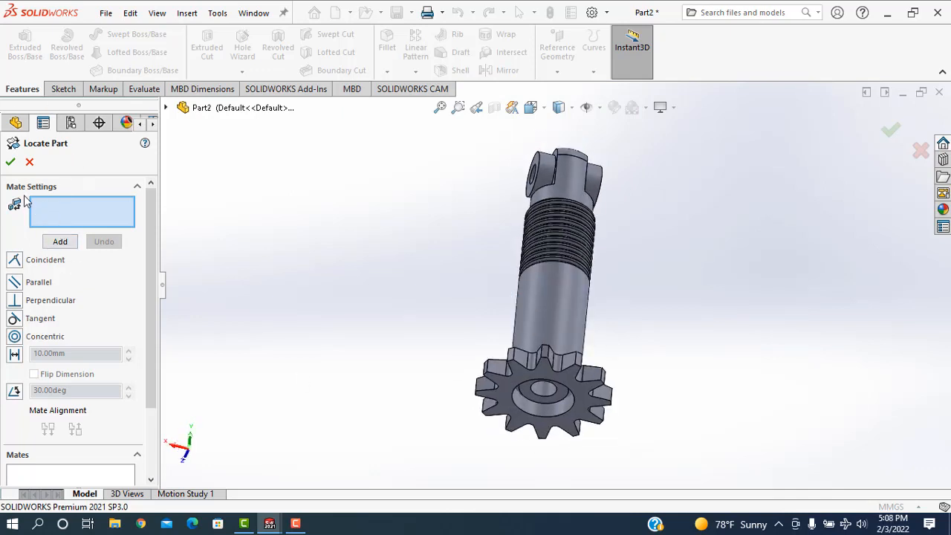
{"action": "scroll", "coordinate": [346, 355], "scroll_direction": "down", "scroll_amount": 3}
{"action": "scroll", "coordinate": [669, 448], "scroll_direction": "up", "scroll_amount": 2}
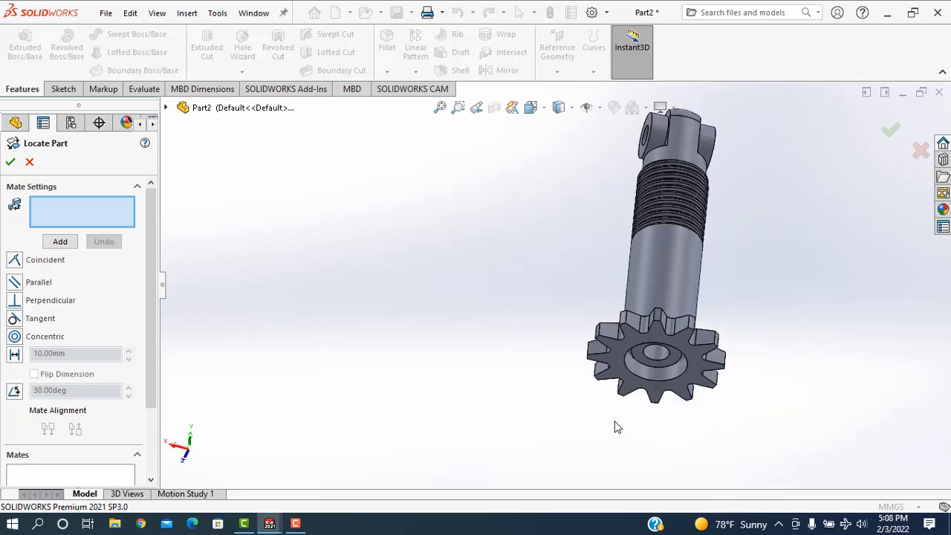
{"action": "scroll", "coordinate": [615, 422], "scroll_direction": "down", "scroll_amount": 4}
{"action": "left_click", "coordinate": [611, 298]}
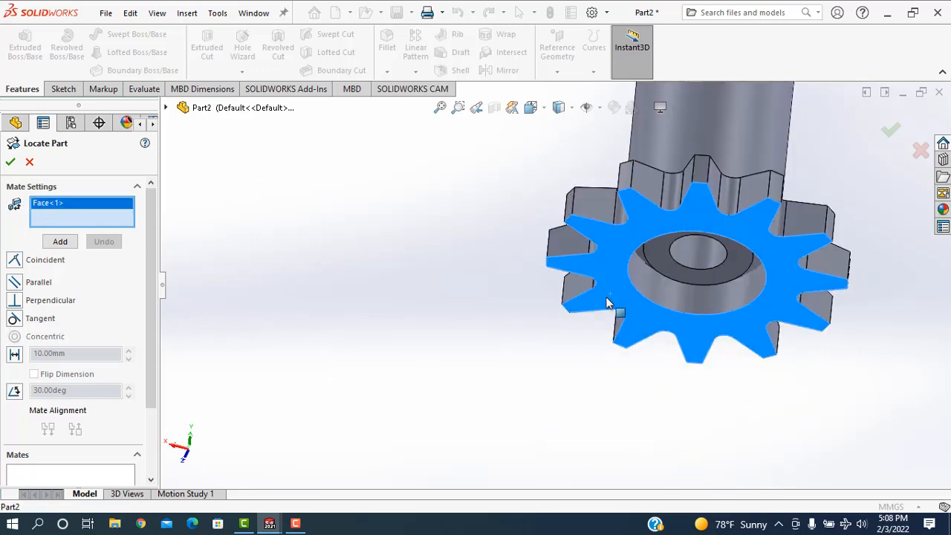
{"action": "left_click", "coordinate": [672, 279]}
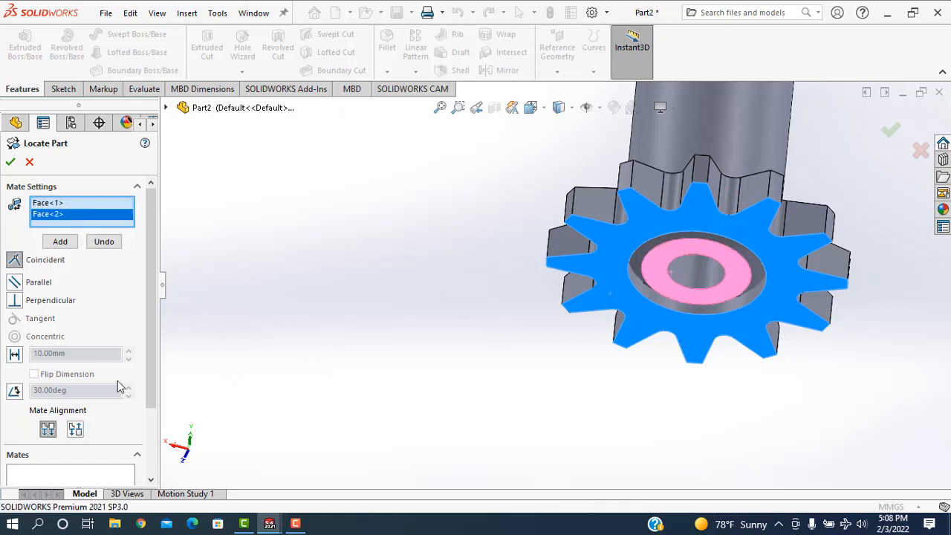
{"action": "left_click", "coordinate": [15, 356]}
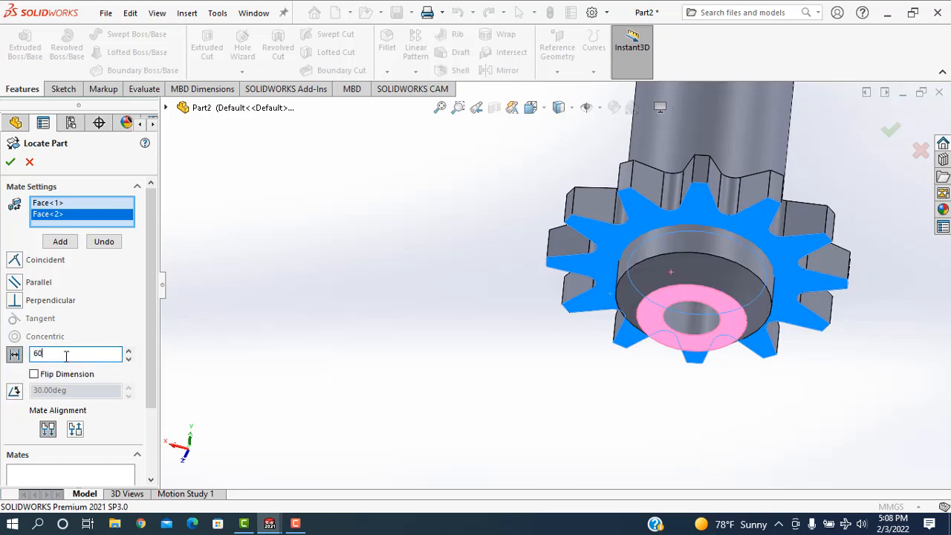
{"action": "type", "text": "60"}
{"action": "key", "text": "Return"}
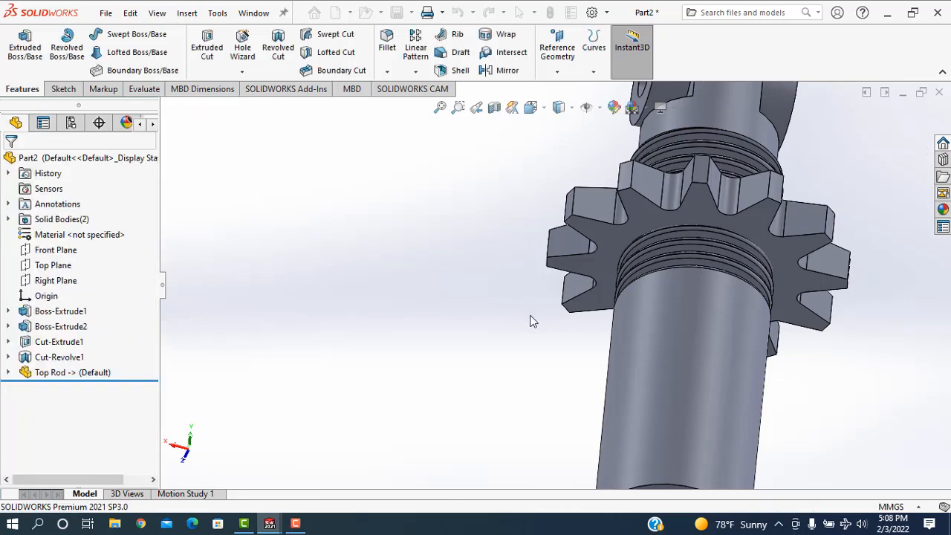
Combine the bodies with Subtract, using the toothed ring as main body and the Top Rod as the body to remove.
{"action": "scroll", "coordinate": [532, 322], "scroll_direction": "down", "scroll_amount": 5}
{"action": "middle_click_drag", "start_coordinate": [707, 249], "coordinate": [667, 335]}
{"action": "scroll", "coordinate": [654, 335], "scroll_direction": "down", "scroll_amount": 4}
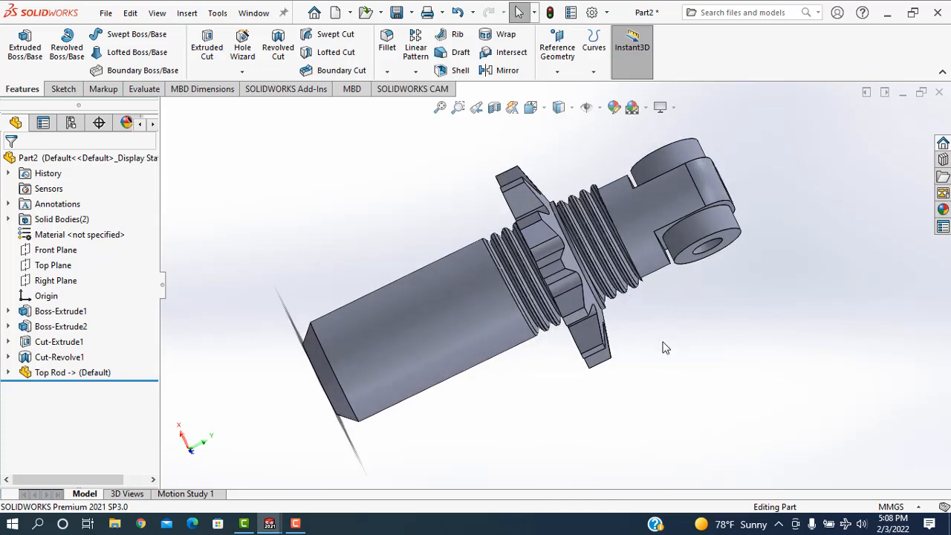
{"action": "middle_click_drag", "start_coordinate": [665, 348], "coordinate": [662, 300]}
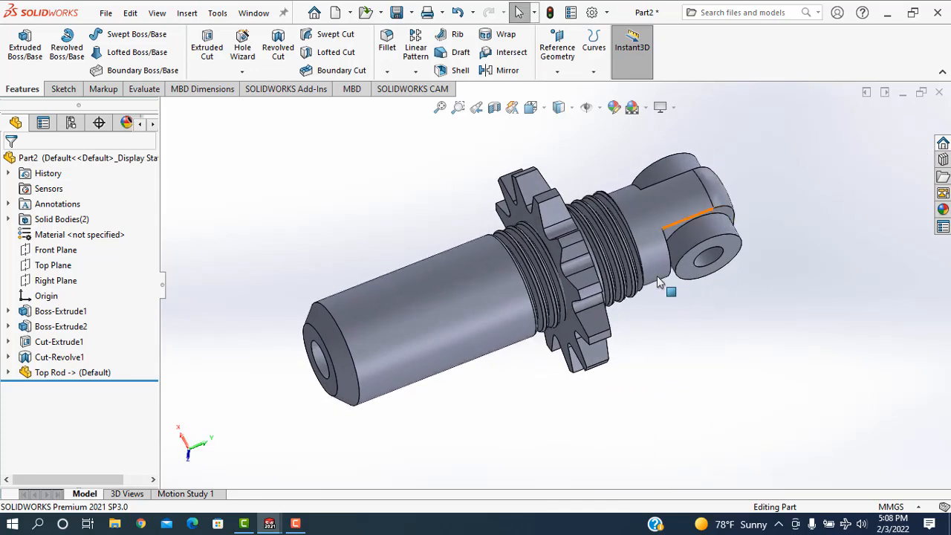
{"action": "scroll", "coordinate": [657, 275], "scroll_direction": "up", "scroll_amount": 3}
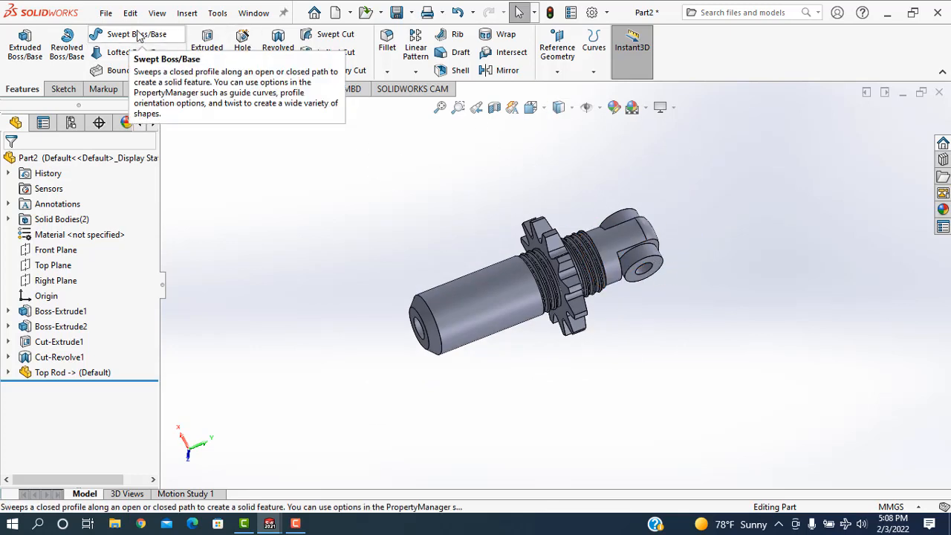
{"action": "left_click", "coordinate": [187, 13]}
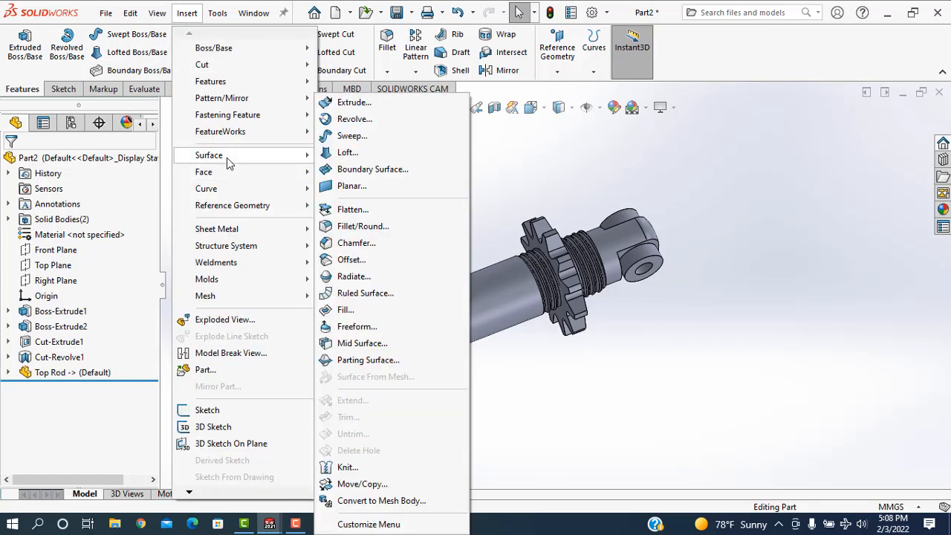
{"action": "mouse_move", "coordinate": [237, 79]}
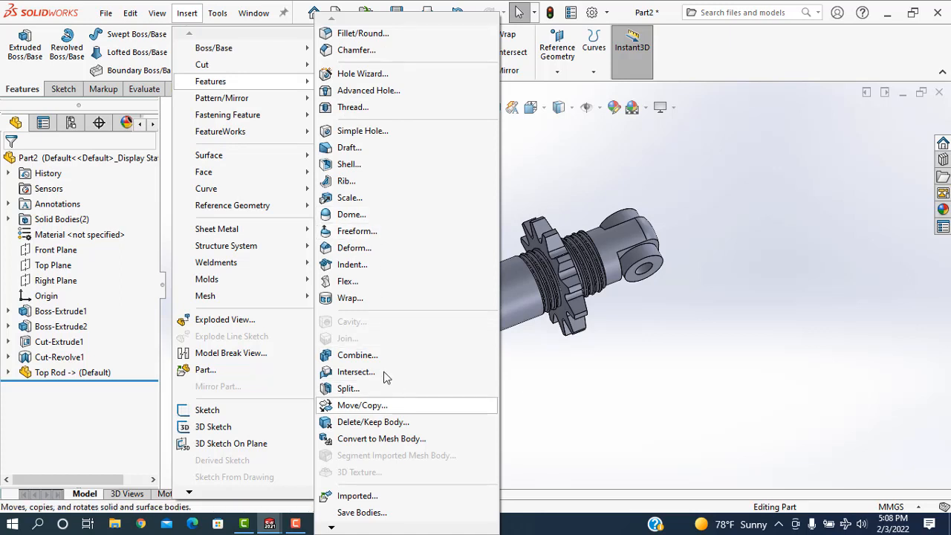
{"action": "left_click", "coordinate": [358, 355]}
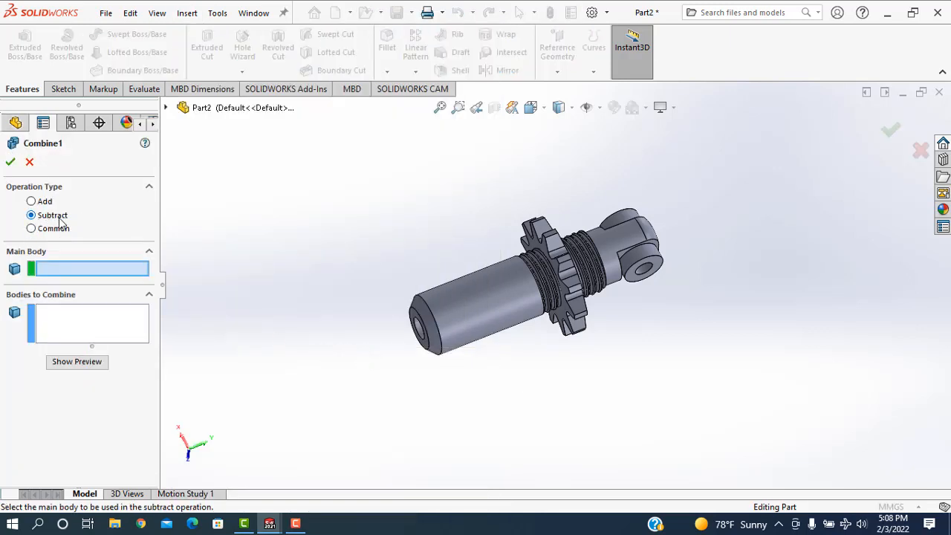
{"action": "scroll", "coordinate": [448, 233], "scroll_direction": "down", "scroll_amount": 4}
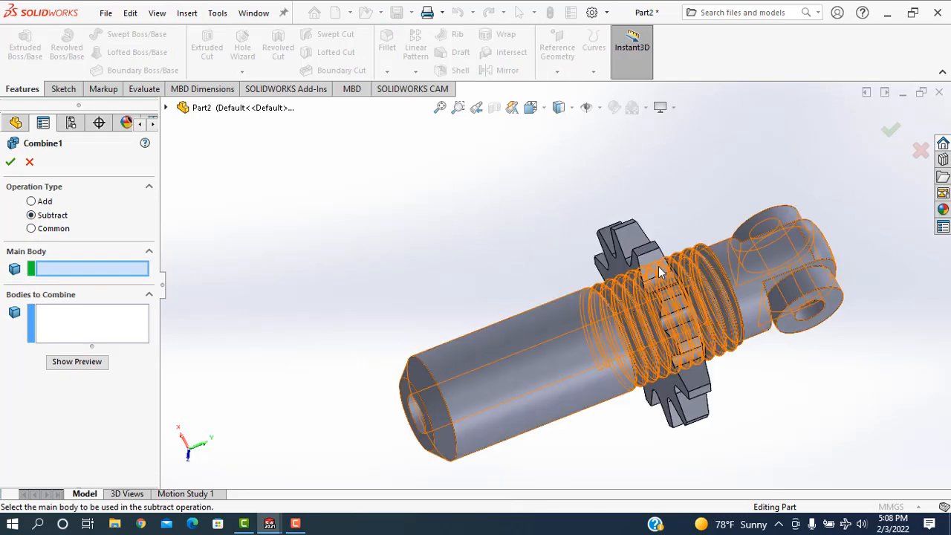
{"action": "left_click", "coordinate": [654, 262]}
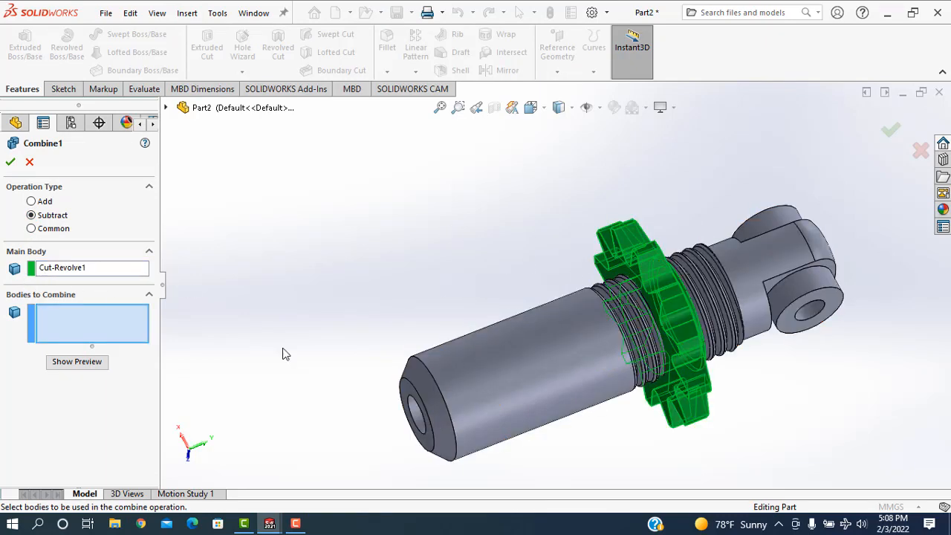
{"action": "left_click", "coordinate": [539, 339]}
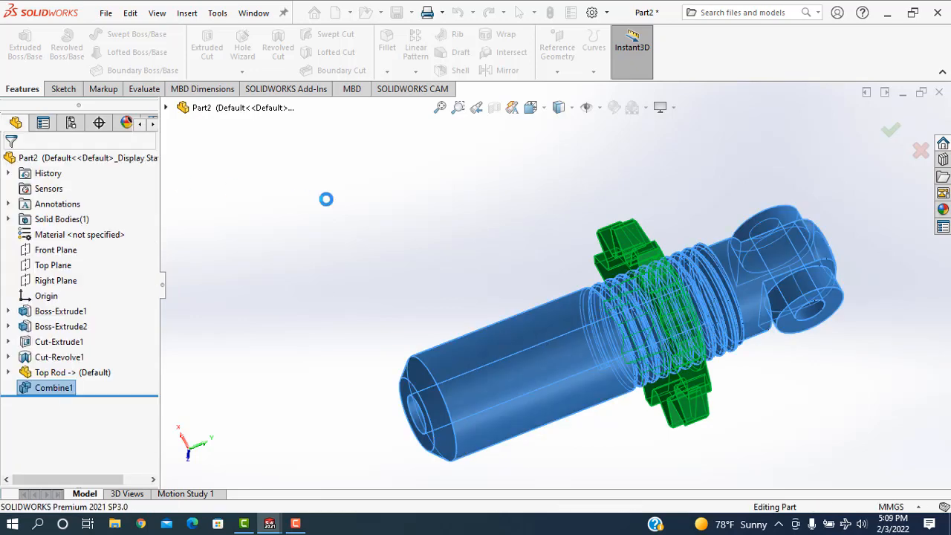
Apply the polished steel appearance to the whole threaded nut and colour it orange.
{"action": "middle_click_drag", "start_coordinate": [563, 368], "coordinate": [786, 363]}
{"action": "scroll", "coordinate": [786, 363], "scroll_direction": "down", "scroll_amount": 3}
{"action": "middle_click_drag", "start_coordinate": [790, 296], "coordinate": [745, 307]}
{"action": "scroll", "coordinate": [621, 275], "scroll_direction": "down", "scroll_amount": 3}
{"action": "scroll", "coordinate": [571, 274], "scroll_direction": "up", "scroll_amount": 1}
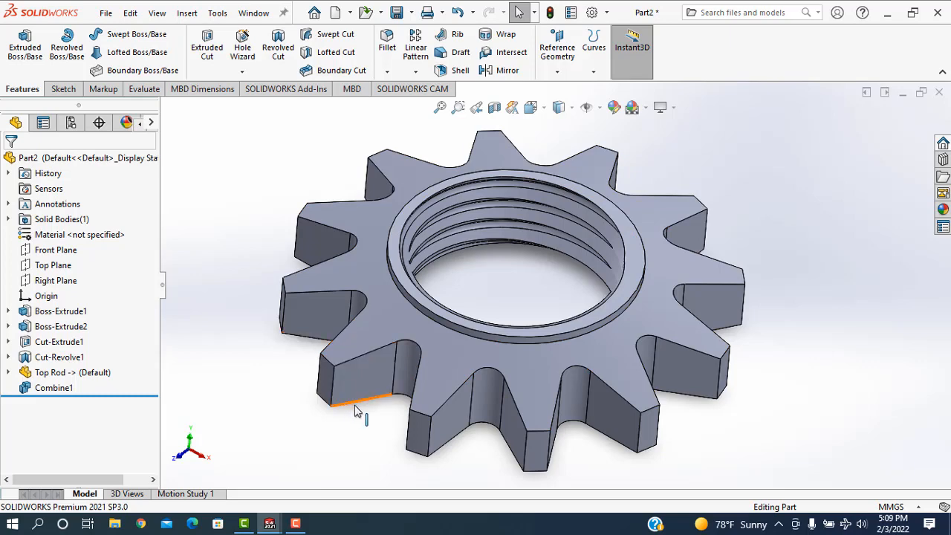
{"action": "middle_click_drag", "start_coordinate": [718, 392], "coordinate": [693, 359]}
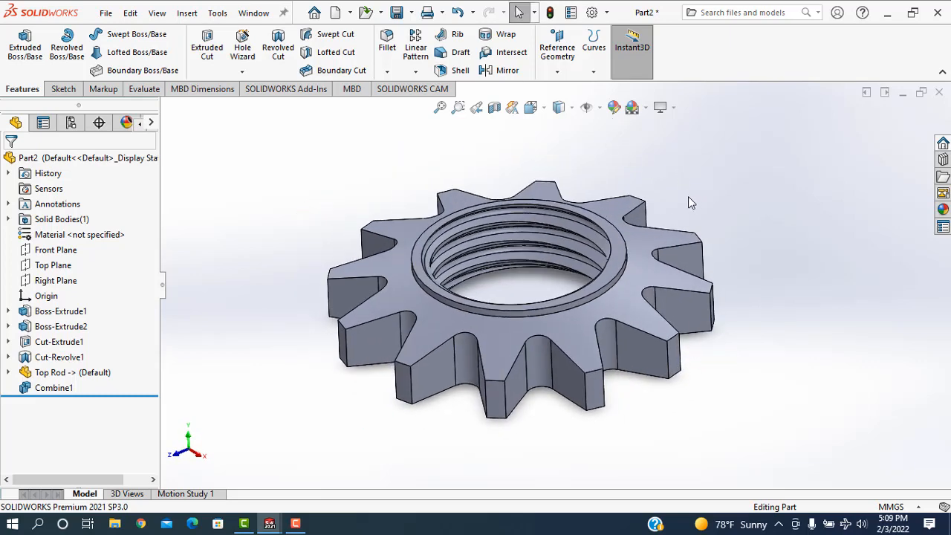
{"action": "left_click", "coordinate": [616, 108]}
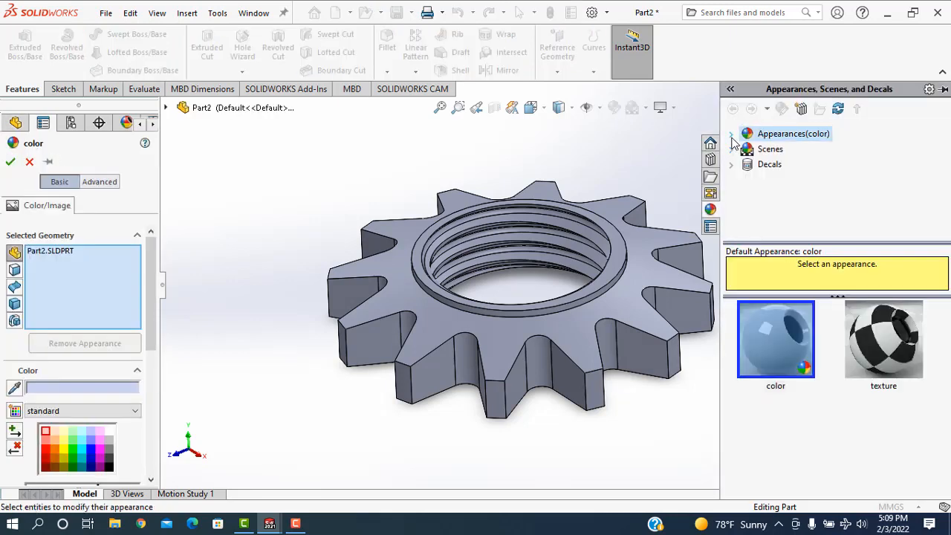
{"action": "left_click", "coordinate": [731, 134]}
{"action": "left_click", "coordinate": [747, 164]}
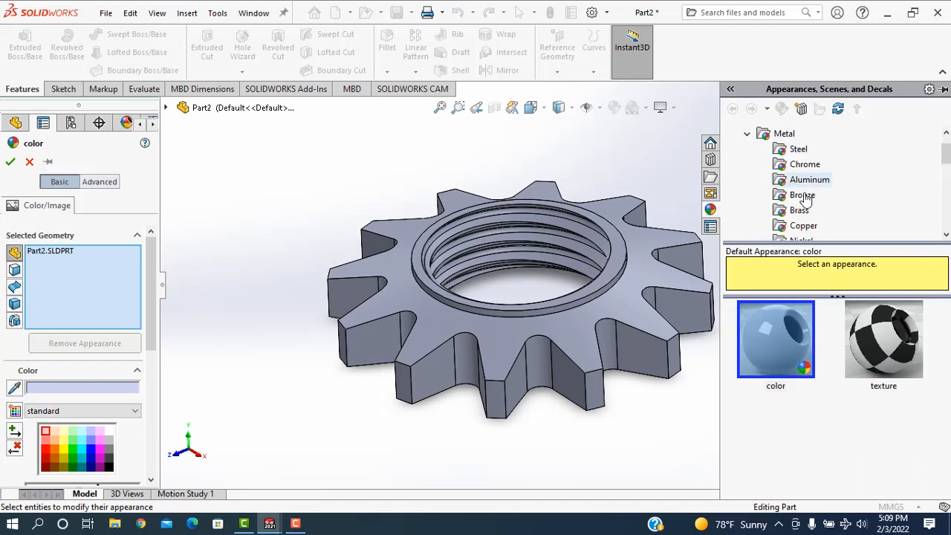
{"action": "left_click", "coordinate": [799, 148]}
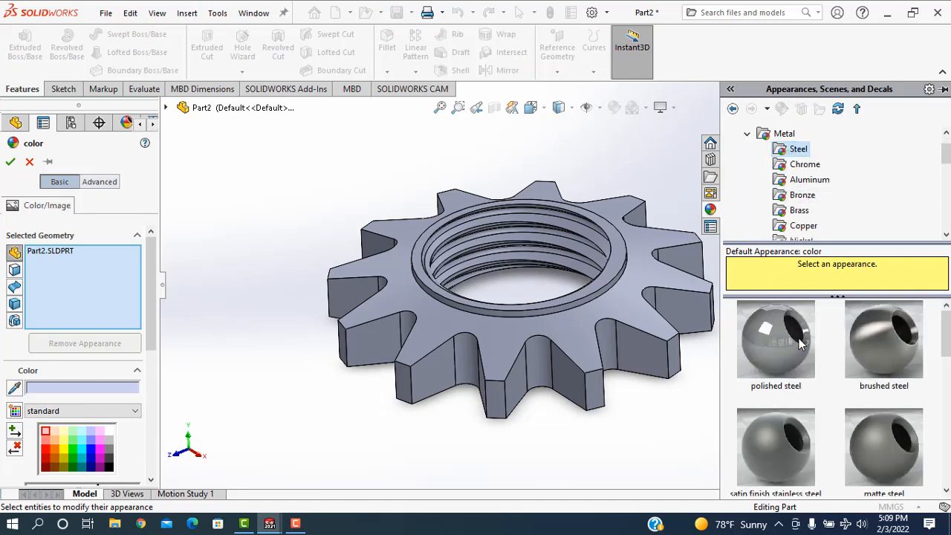
{"action": "left_click", "coordinate": [786, 345]}
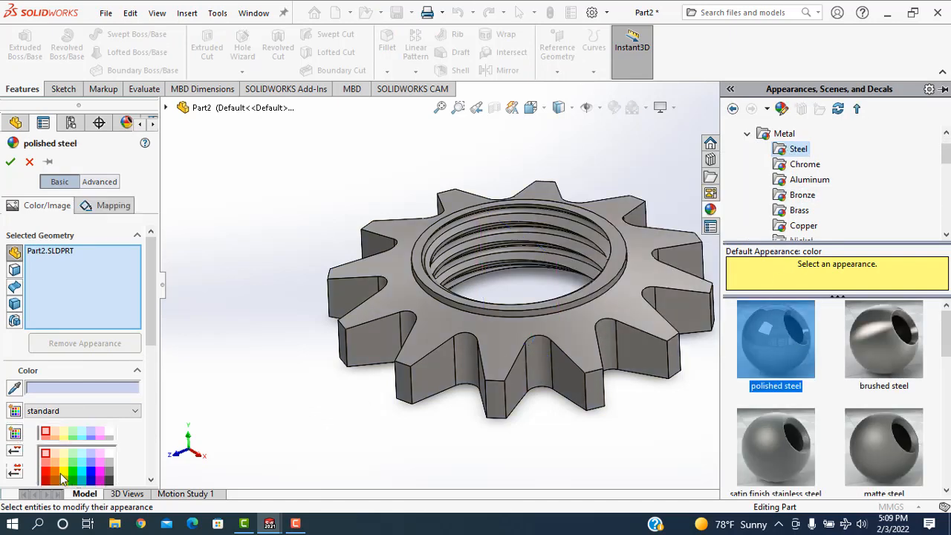
{"action": "left_click", "coordinate": [55, 476]}
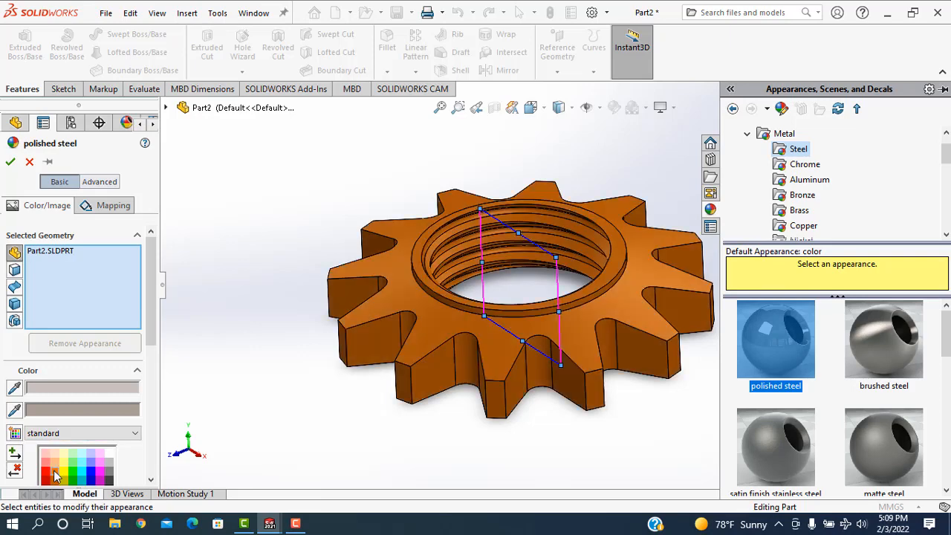
{"action": "left_click", "coordinate": [10, 161]}
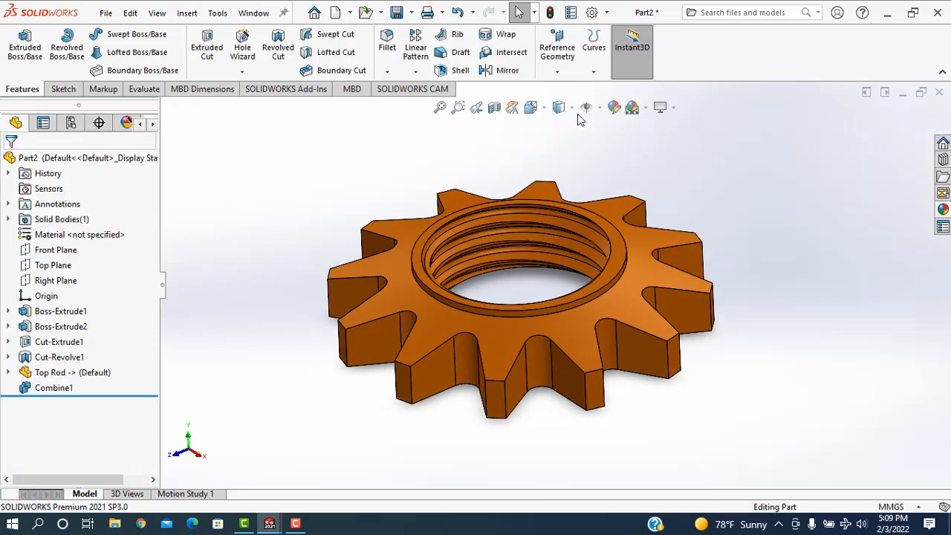
Switch the nut's display style to shaded without edges and view its threaded bore from another angle.
{"action": "left_click", "coordinate": [563, 108]}
{"action": "left_click", "coordinate": [561, 129]}
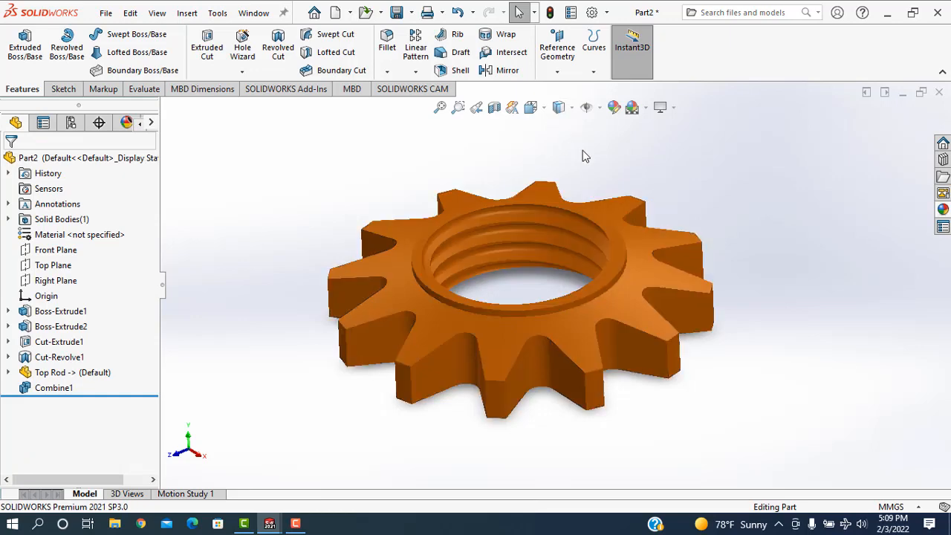
{"action": "middle_click_drag", "start_coordinate": [707, 184], "coordinate": [672, 294]}
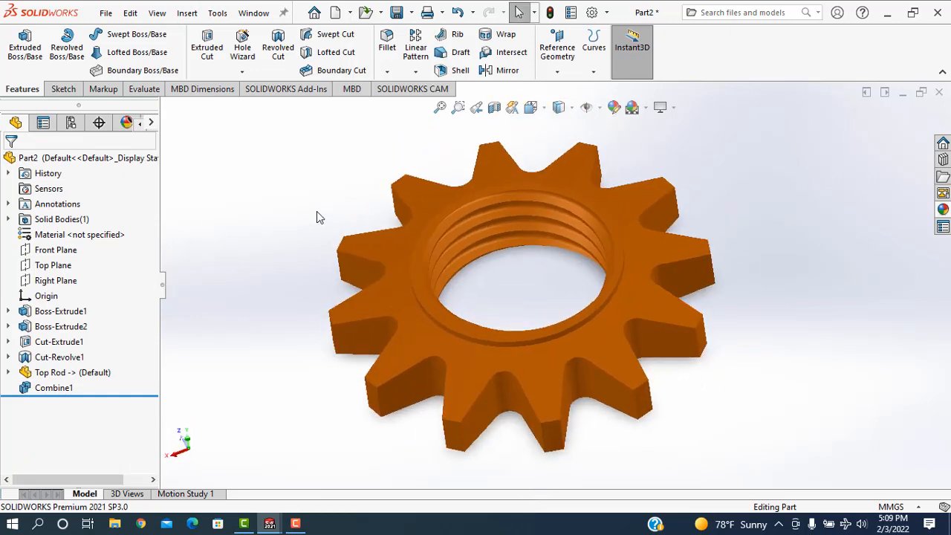